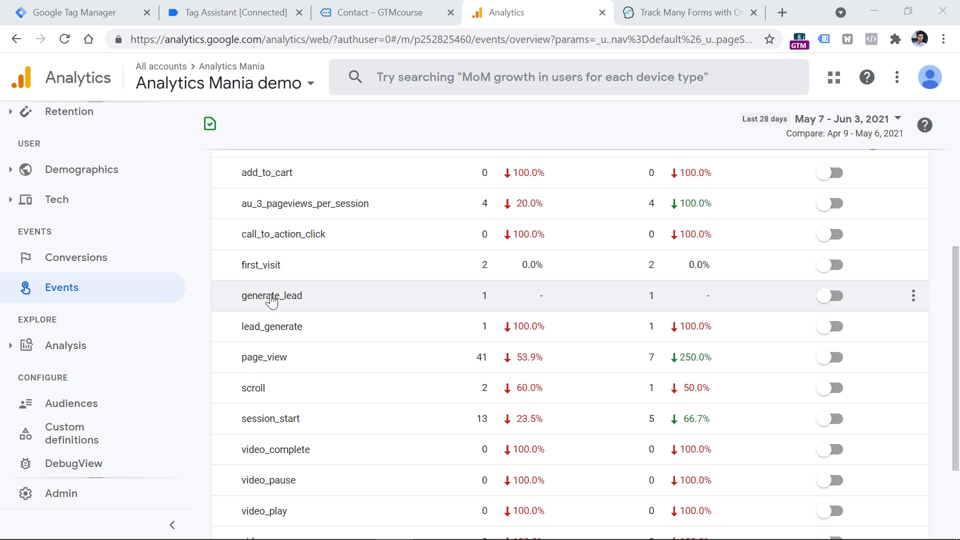
Start an event modification named "lead_generate to generate_lead" with the matching condition event_name equals lead_generate.
{"action": "left_click", "coordinate": [81, 291]}
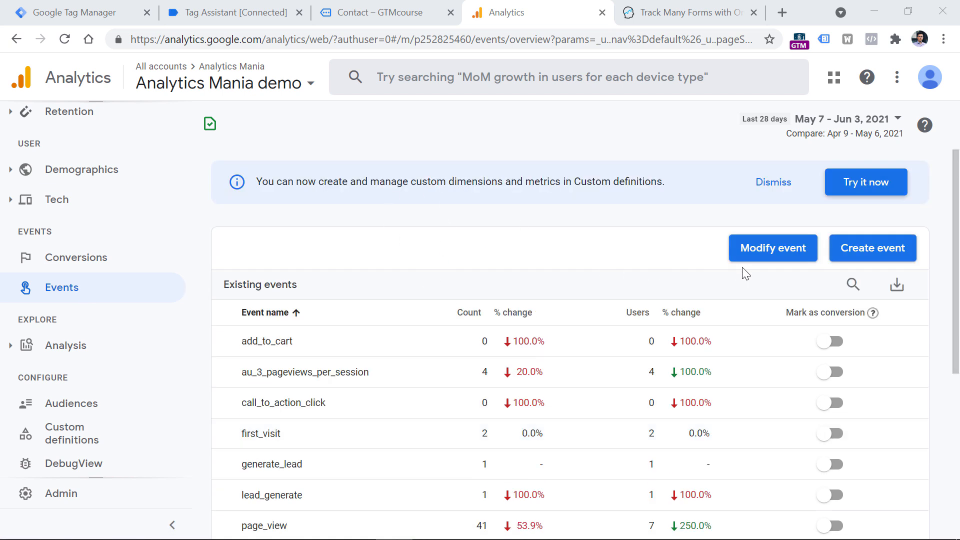
{"action": "left_click", "coordinate": [774, 254]}
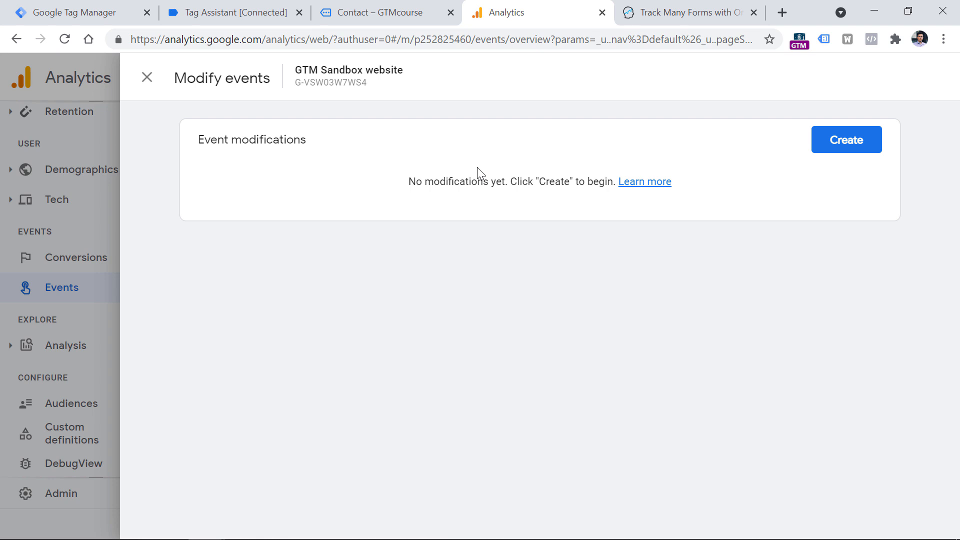
{"action": "left_click", "coordinate": [845, 147]}
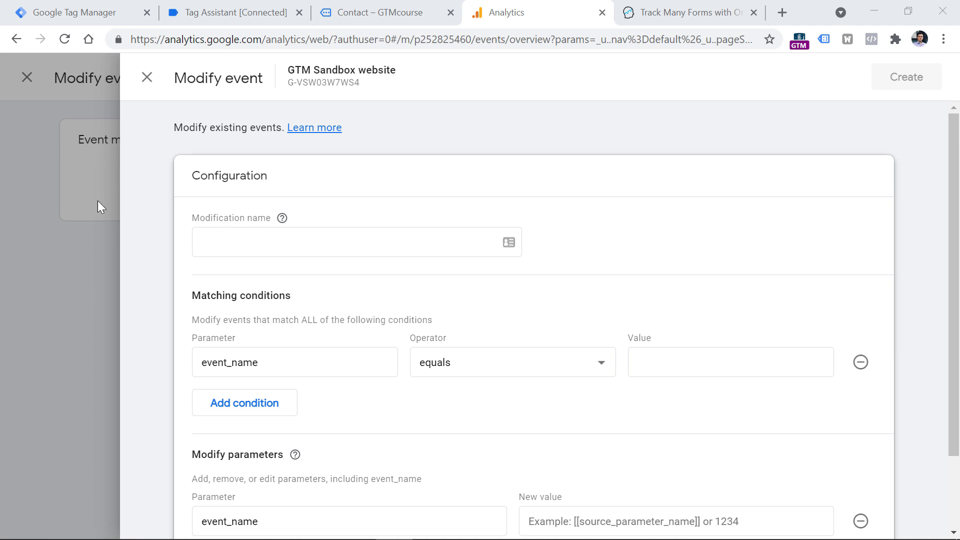
{"action": "left_click", "coordinate": [244, 235]}
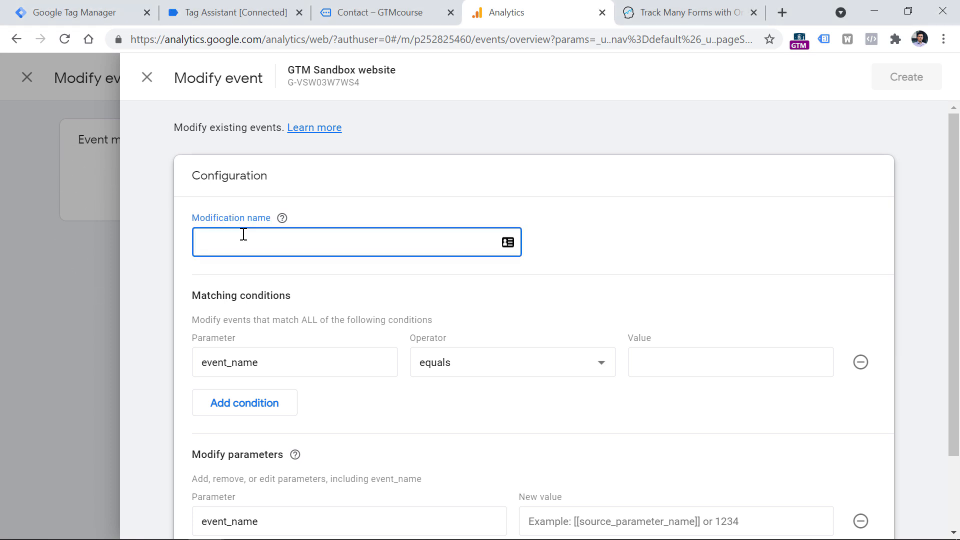
{"action": "type", "text": "lead_generate to generate_lead"}
{"action": "left_click", "coordinate": [350, 221]}
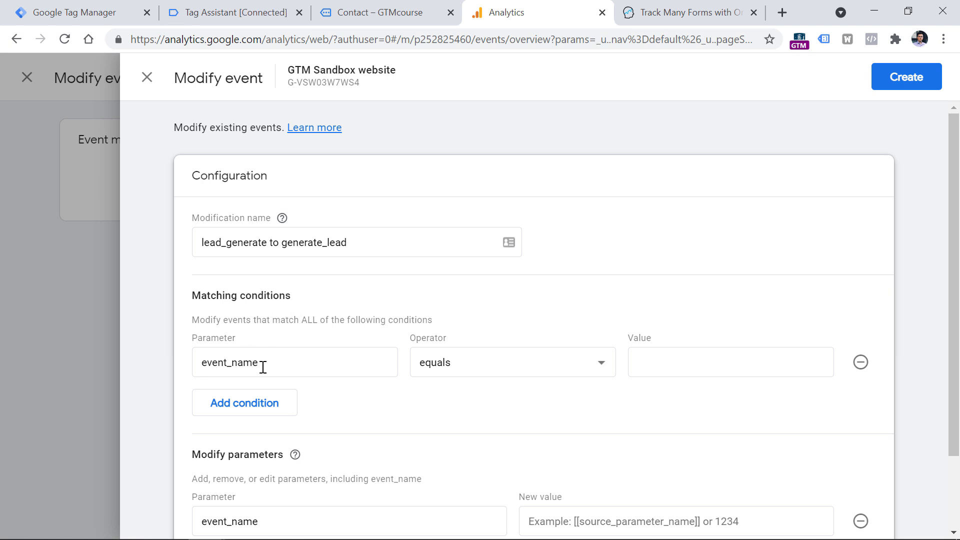
{"action": "left_click", "coordinate": [665, 359]}
{"action": "type", "text": "lead_generate"}
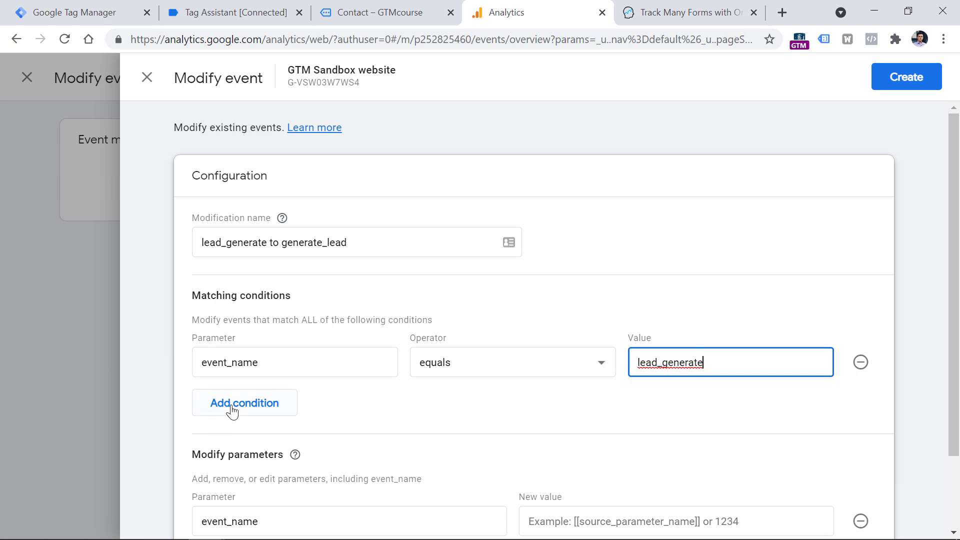
Set the new value of the event_name parameter to generate_lead and create the event modification.
{"action": "scroll", "coordinate": [243, 408], "scroll_direction": "down", "scroll_amount": 2}
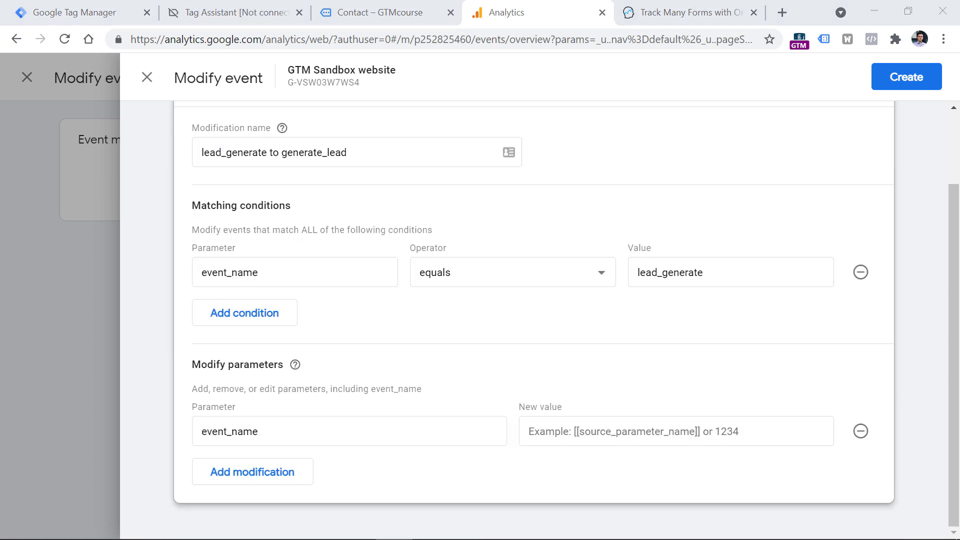
{"action": "left_click", "coordinate": [556, 358]}
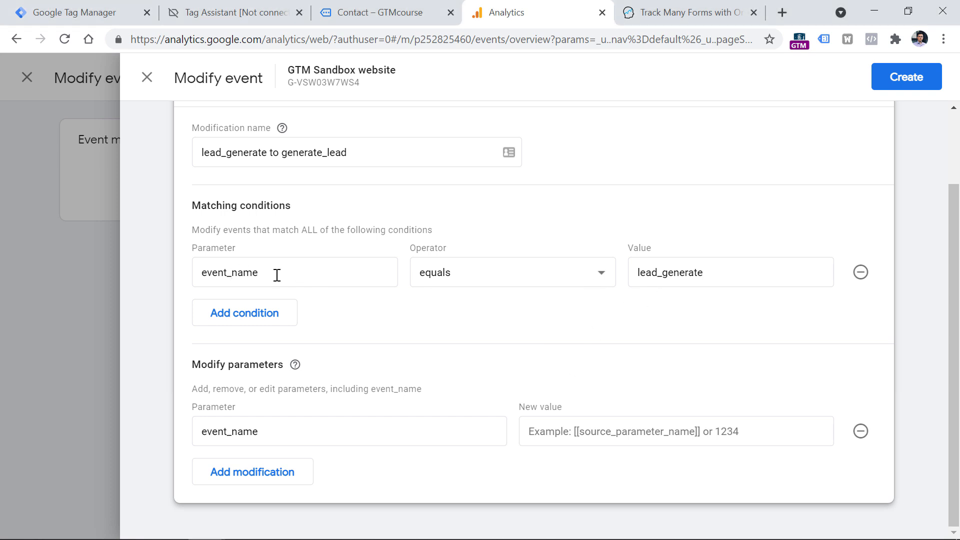
{"action": "double_click", "coordinate": [202, 420]}
{"action": "left_click", "coordinate": [568, 432]}
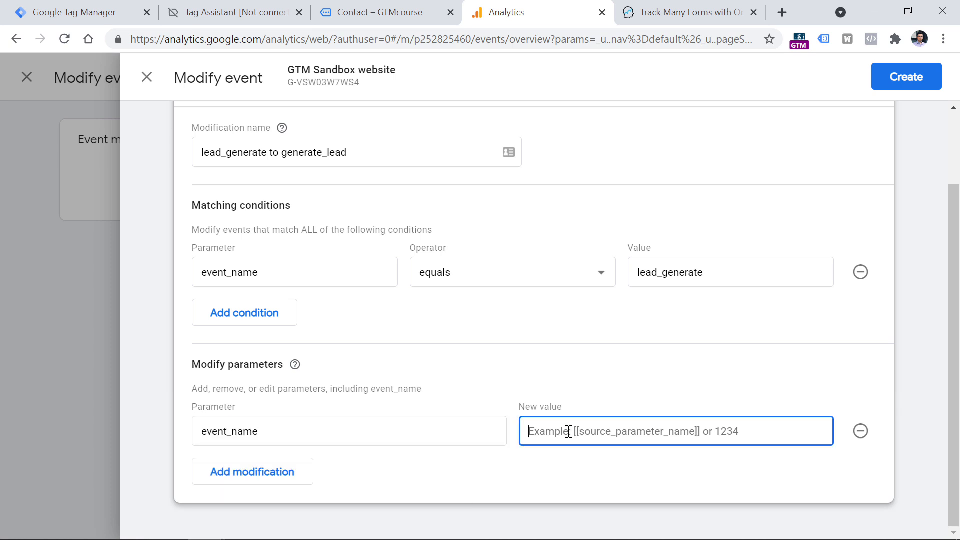
{"action": "type", "text": "generate_lead"}
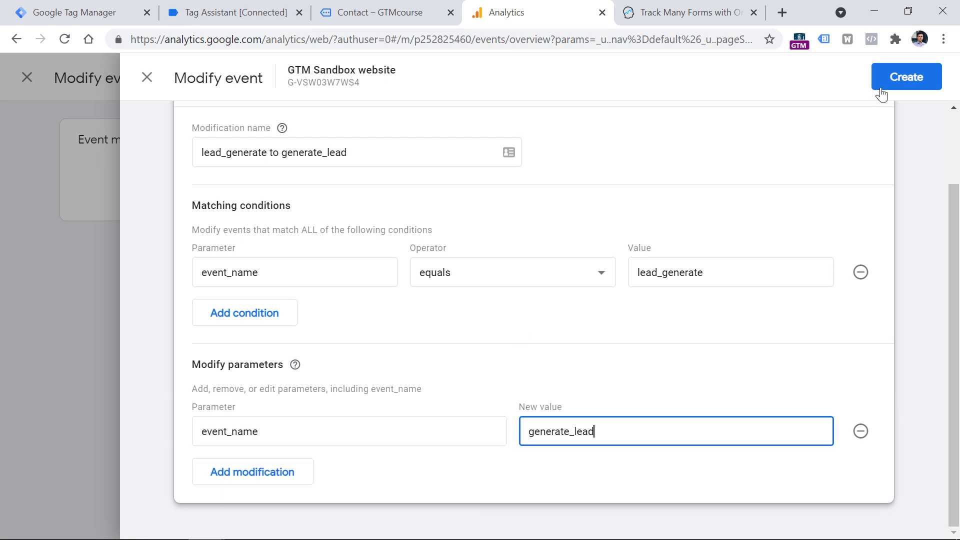
{"action": "left_click", "coordinate": [907, 85]}
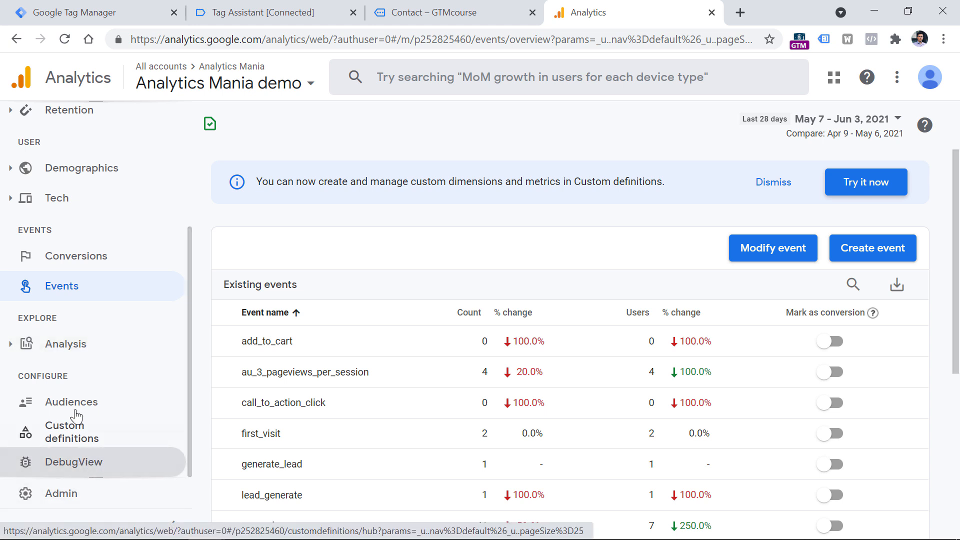
Open DebugView, and switch to the shop's Contact page to check the thank-you message for the submitted form.
{"action": "left_click", "coordinate": [73, 465]}
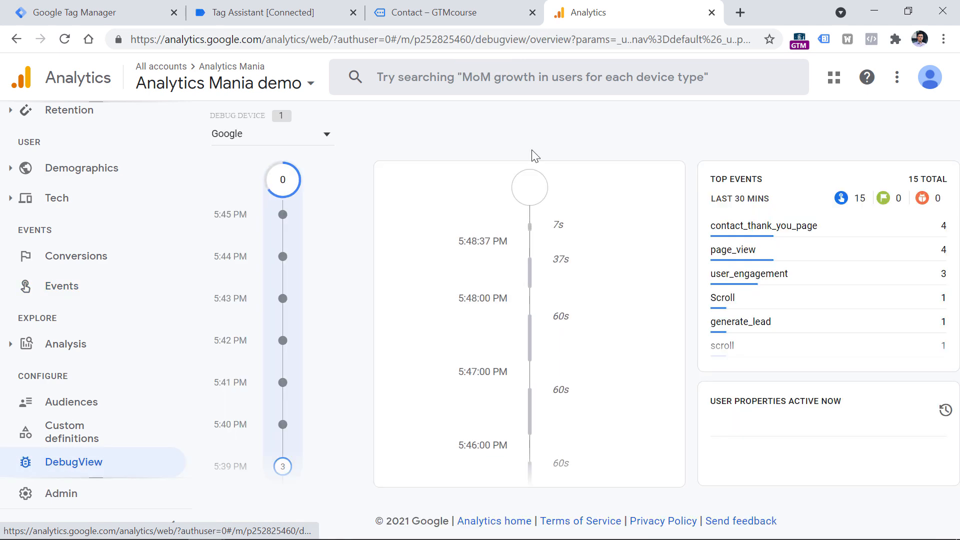
{"action": "left_click", "coordinate": [455, 4]}
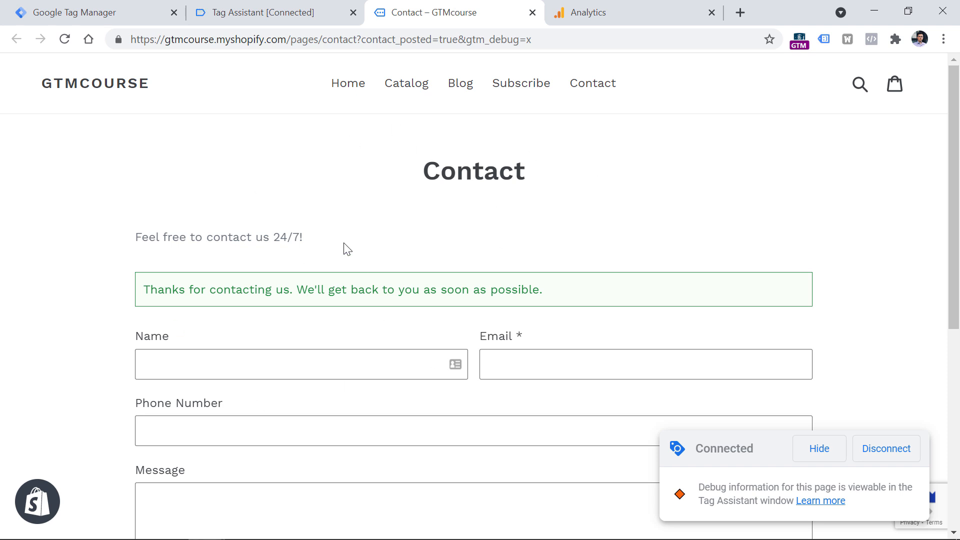
{"action": "left_click_drag", "start_coordinate": [143, 289], "coordinate": [548, 299]}
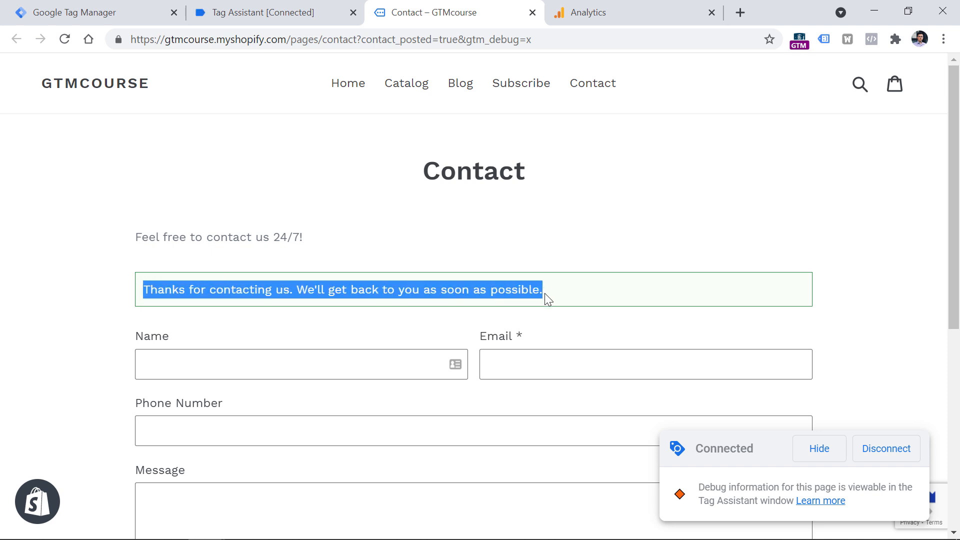
Return to DebugView and examine the generate_lead event in the timeline and the list of top events.
{"action": "left_click", "coordinate": [631, 5]}
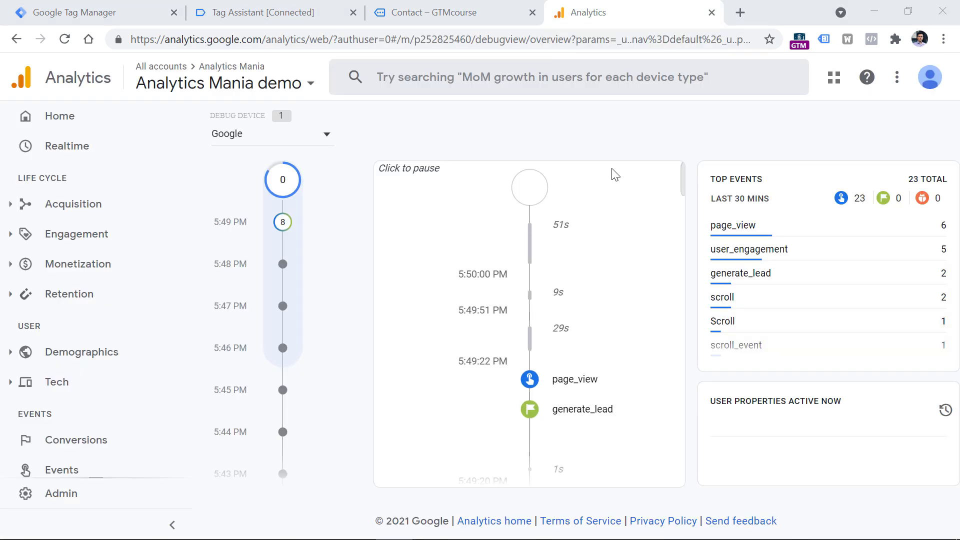
{"action": "left_click", "coordinate": [580, 417]}
{"action": "right_click", "coordinate": [680, 281]}
{"action": "mouse_move", "coordinate": [680, 266]}
{"action": "left_mouse_down"}
{"action": "mouse_move", "coordinate": [680, 325]}
{"action": "mouse_move", "coordinate": [679, 255]}
{"action": "left_mouse_up"}
{"action": "scroll", "coordinate": [544, 304], "scroll_direction": "up", "scroll_amount": 2}
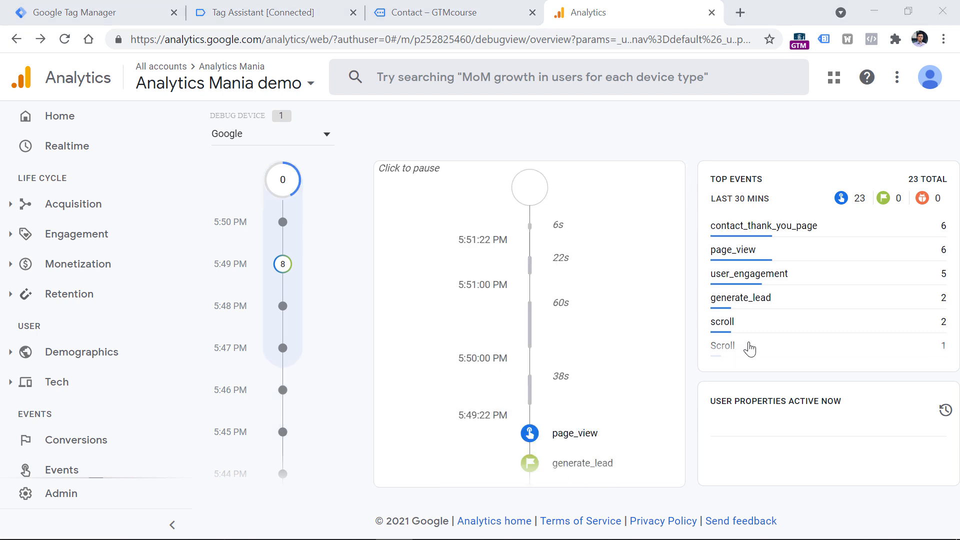
{"action": "scroll", "coordinate": [779, 281], "scroll_direction": "down", "scroll_amount": 1}
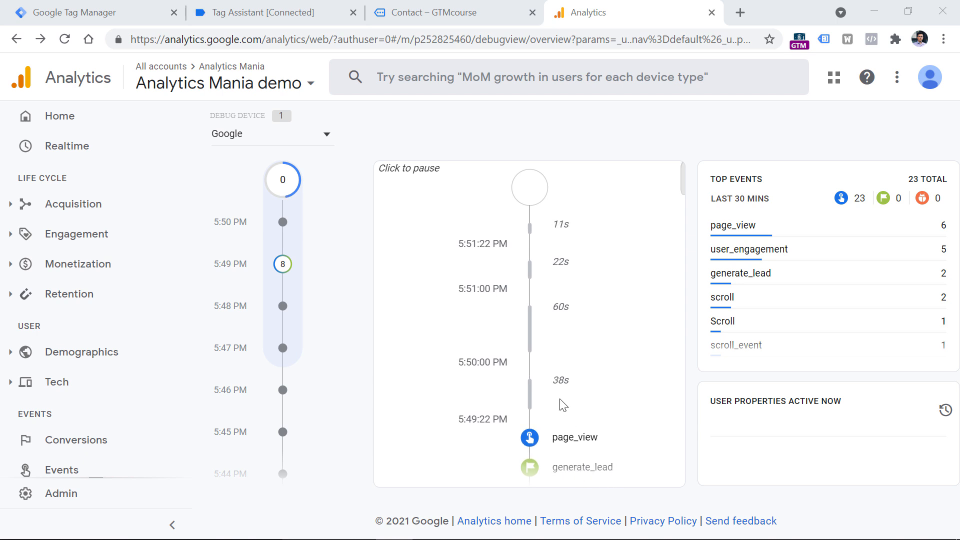
View the property's conversion events and the form for adding a new one, and close it without saving.
{"action": "left_click", "coordinate": [73, 453]}
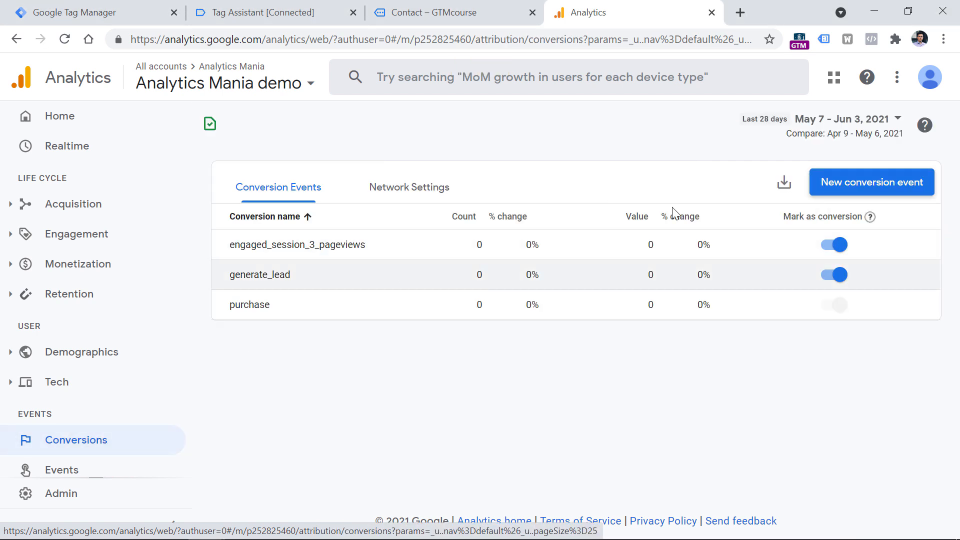
{"action": "left_click", "coordinate": [866, 183]}
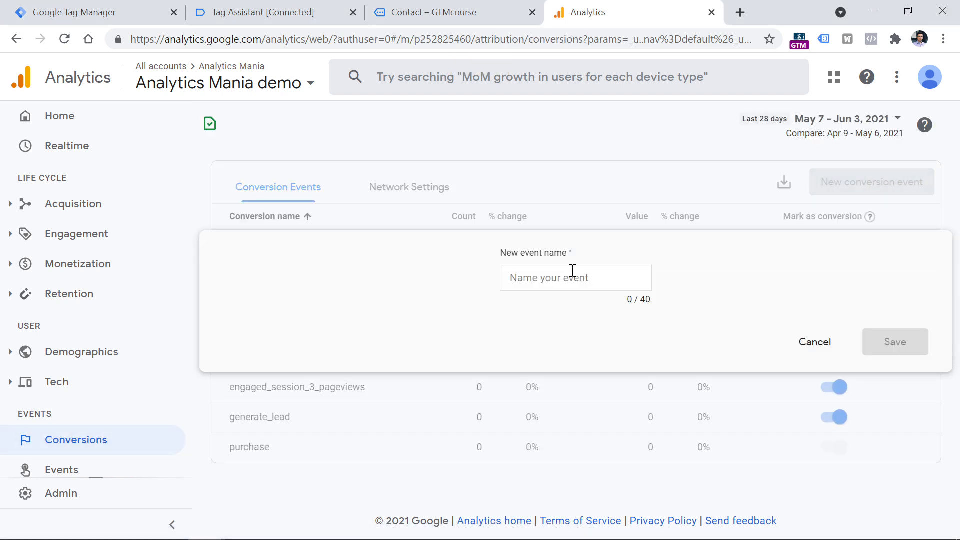
{"action": "left_click", "coordinate": [816, 343]}
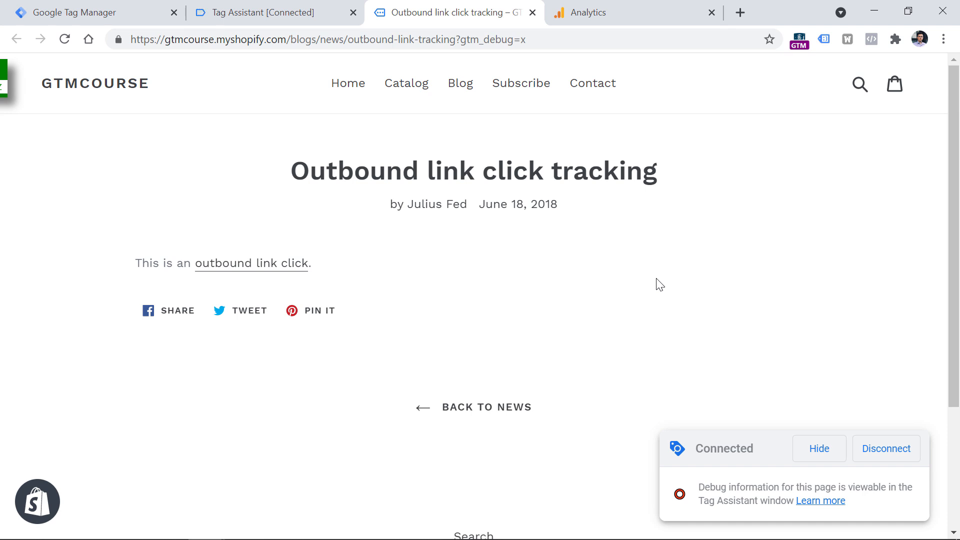
Open the GTM Sandbox website data stream in the property's admin settings to check its enhanced measurement.
{"action": "left_click", "coordinate": [638, 10]}
{"action": "left_click", "coordinate": [24, 525]}
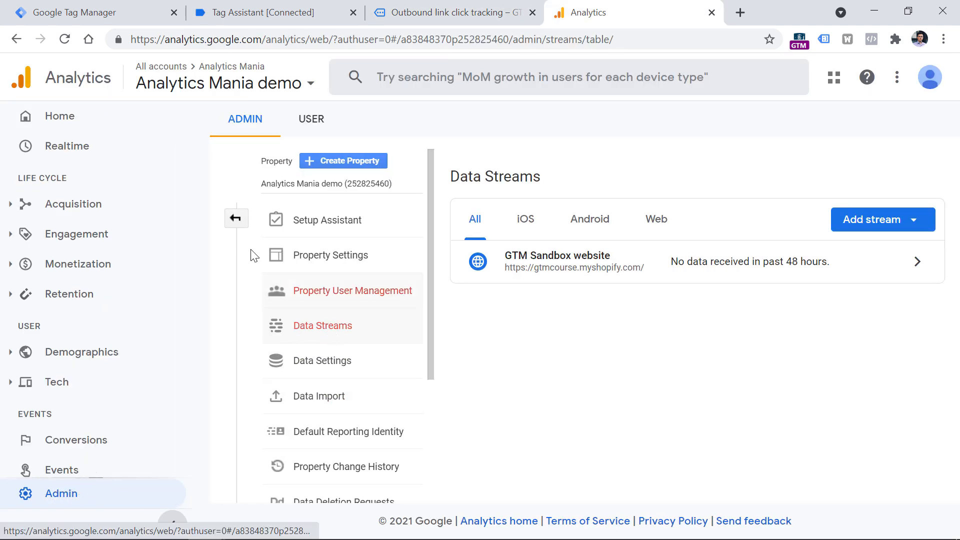
{"action": "left_click", "coordinate": [620, 269]}
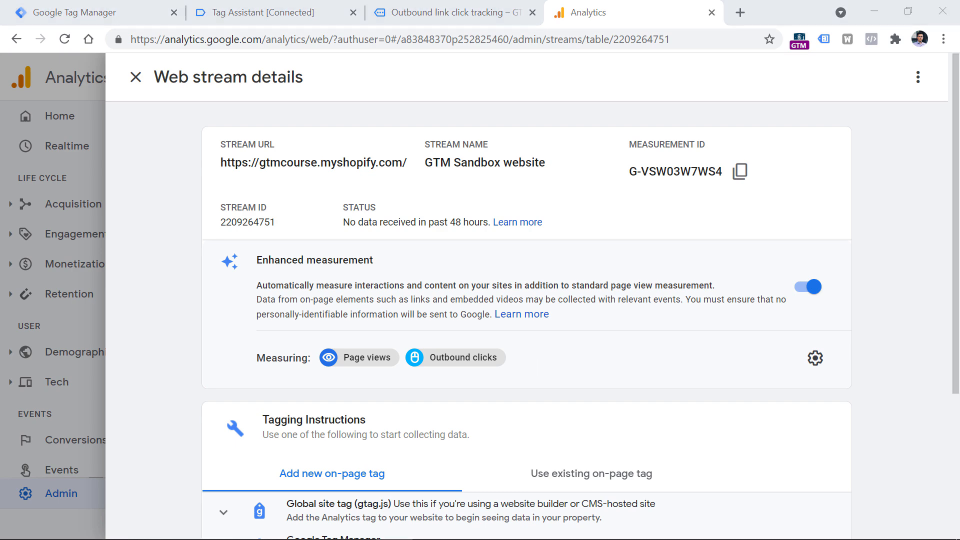
Follow the outbound link on the shop's "Outbound link click tracking" post, check the destination's domain, and return to the post.
{"action": "left_click", "coordinate": [430, 12]}
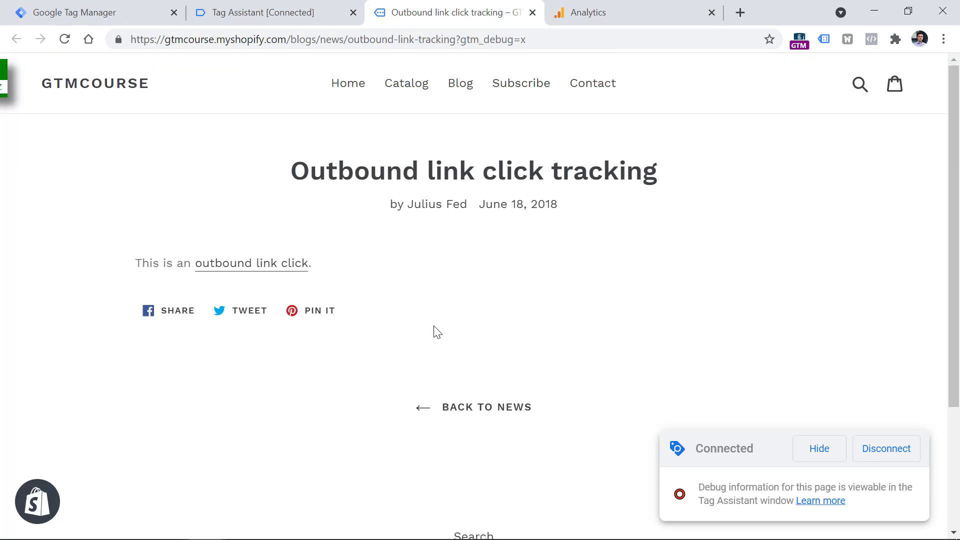
{"action": "left_click", "coordinate": [255, 265]}
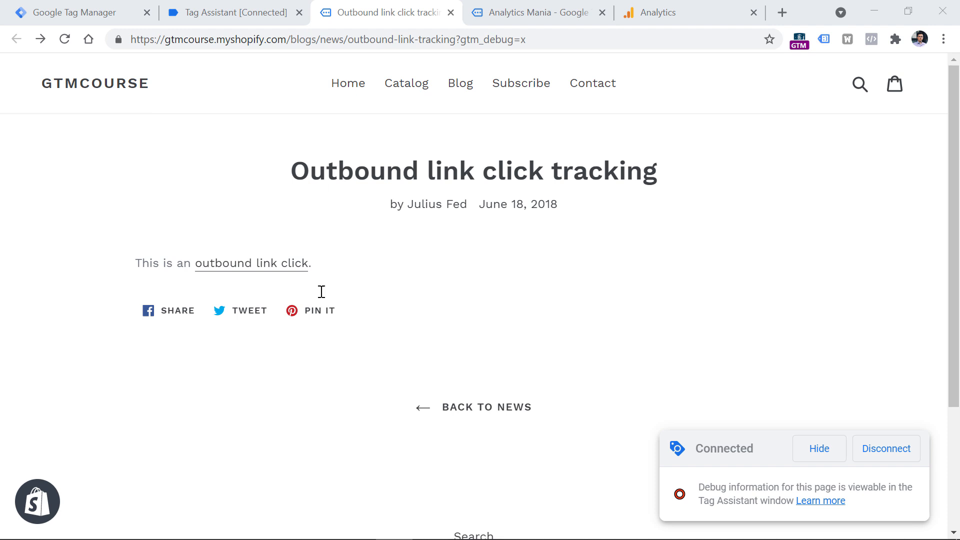
{"action": "left_click", "coordinate": [540, 12]}
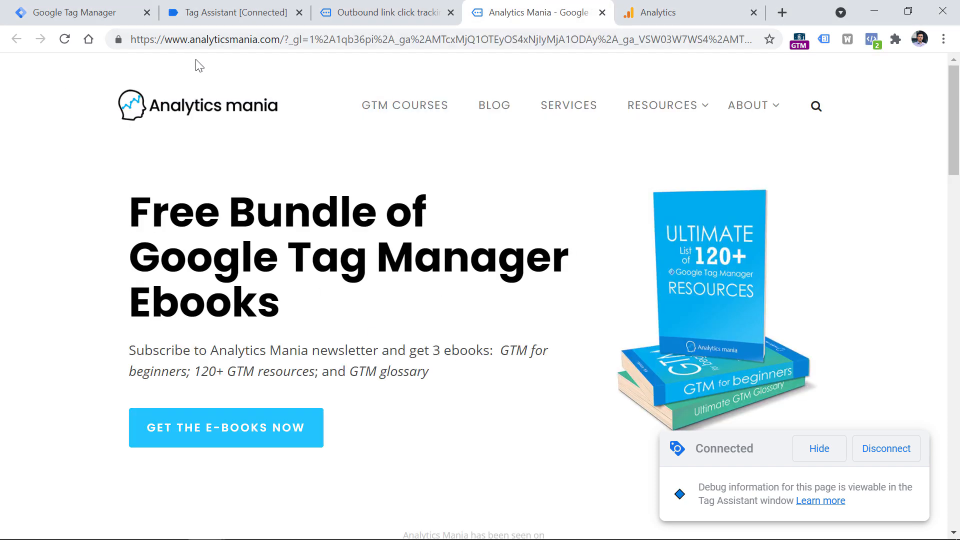
{"action": "left_click_drag", "start_coordinate": [173, 36], "coordinate": [253, 36]}
{"action": "left_click", "coordinate": [382, 14]}
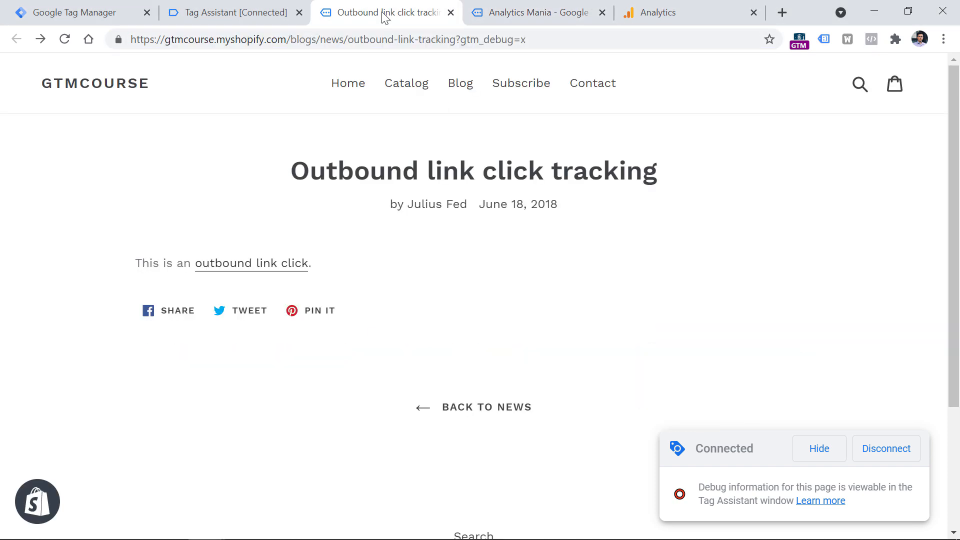
Switch to Tag Assistant and inspect the Outbound Clicks event of the Google Analytics container.
{"action": "left_click", "coordinate": [228, 13]}
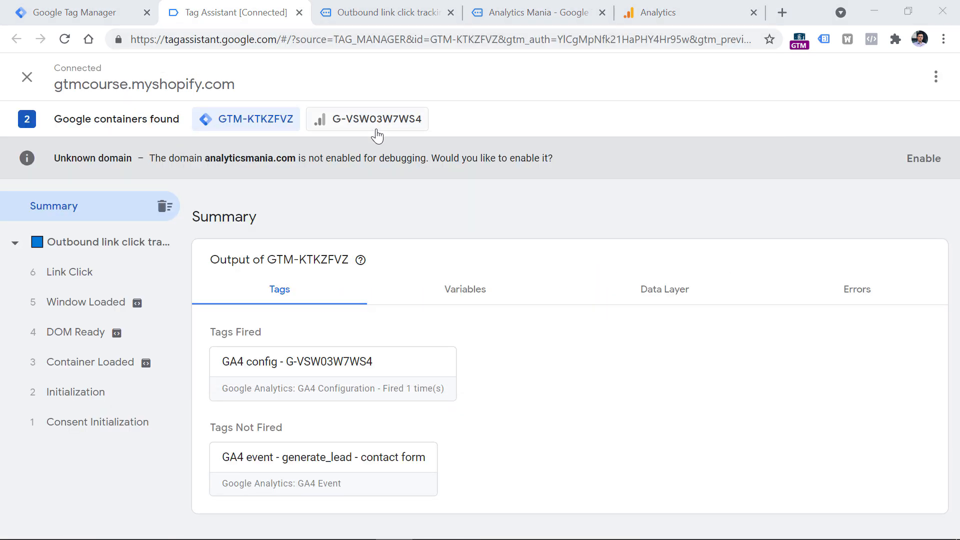
{"action": "left_click", "coordinate": [376, 113]}
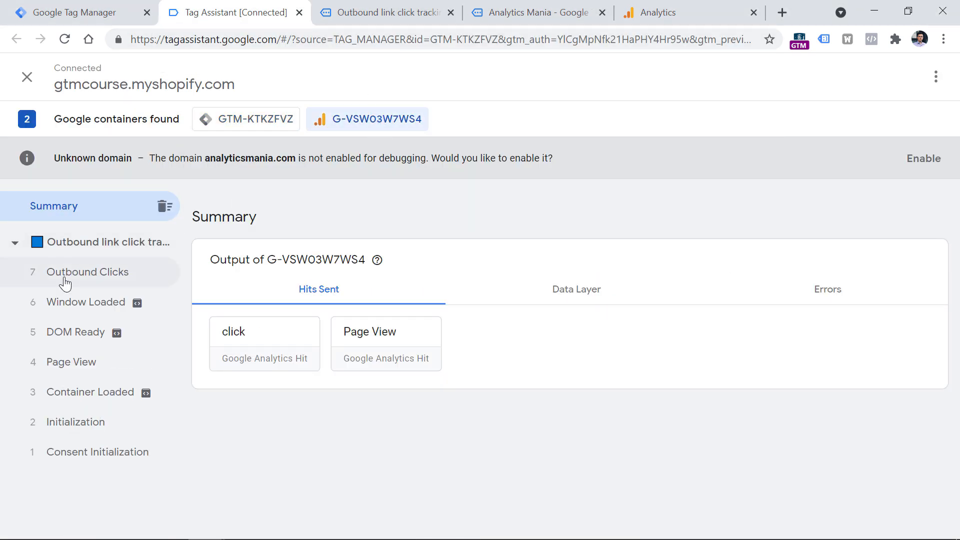
{"action": "left_click", "coordinate": [90, 278]}
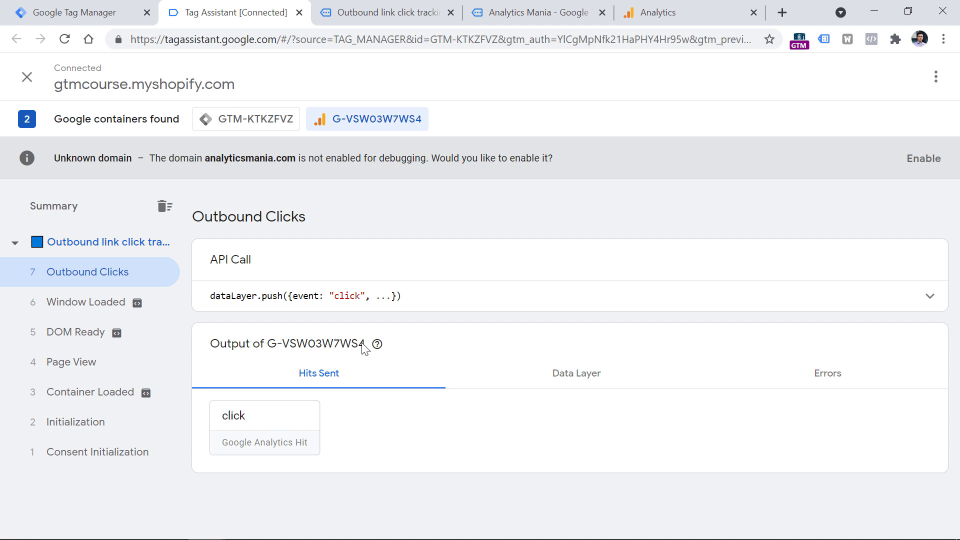
Examine the click event's parameters in Analytics DebugView, including the value of outbound, and close the event details.
{"action": "left_click", "coordinate": [691, 6]}
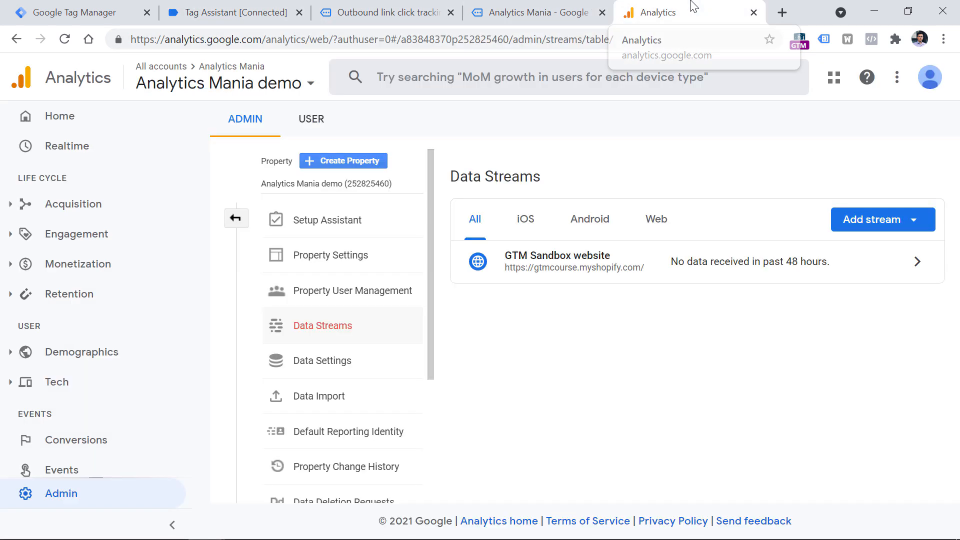
{"action": "scroll", "coordinate": [47, 300], "scroll_direction": "down", "scroll_amount": 4}
{"action": "left_click", "coordinate": [72, 464]}
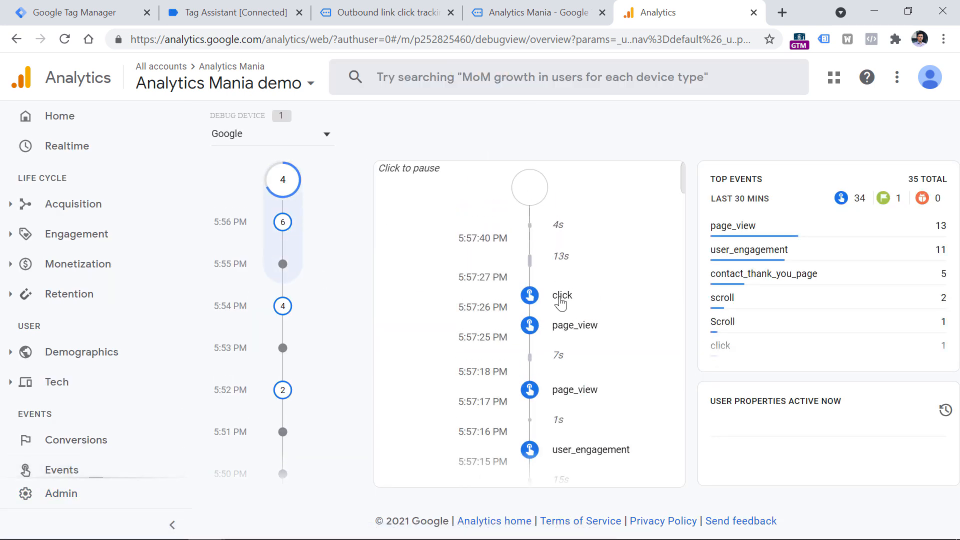
{"action": "left_click", "coordinate": [562, 297]}
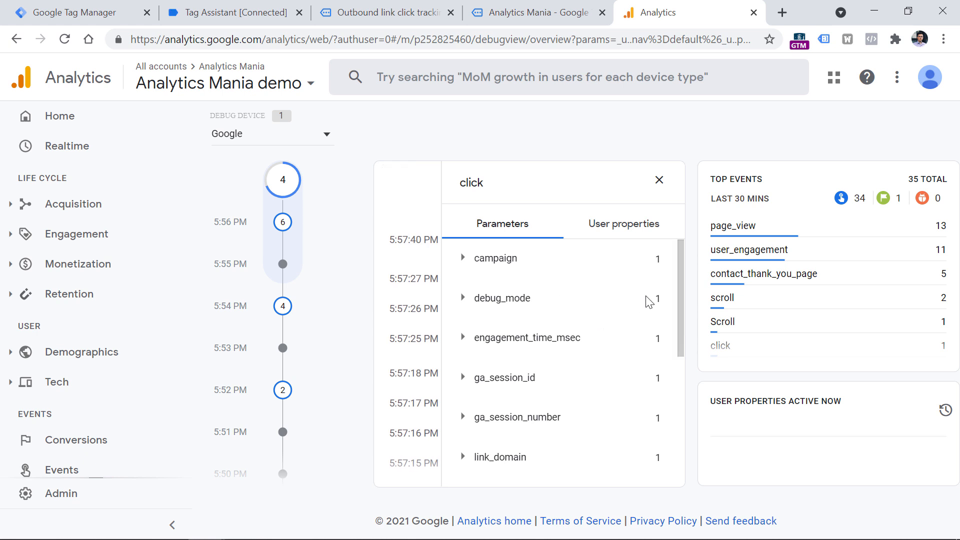
{"action": "left_click_drag", "start_coordinate": [680, 272], "coordinate": [663, 371]}
{"action": "left_click", "coordinate": [463, 398]}
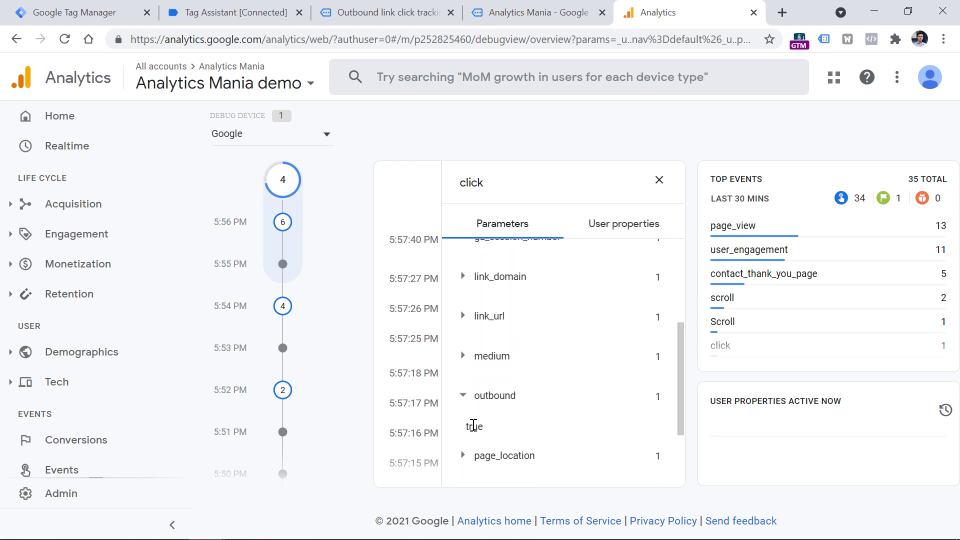
{"action": "left_click", "coordinate": [463, 396]}
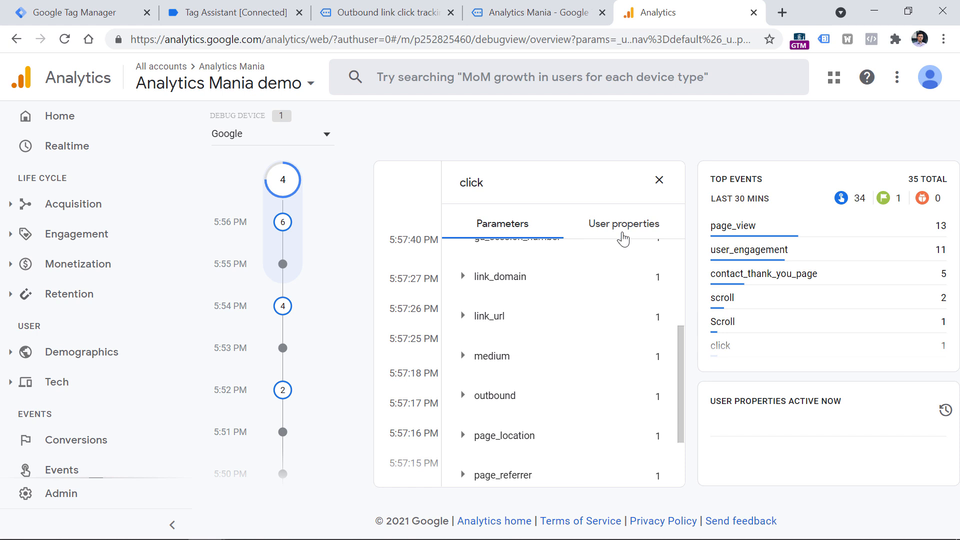
{"action": "left_click", "coordinate": [659, 181]}
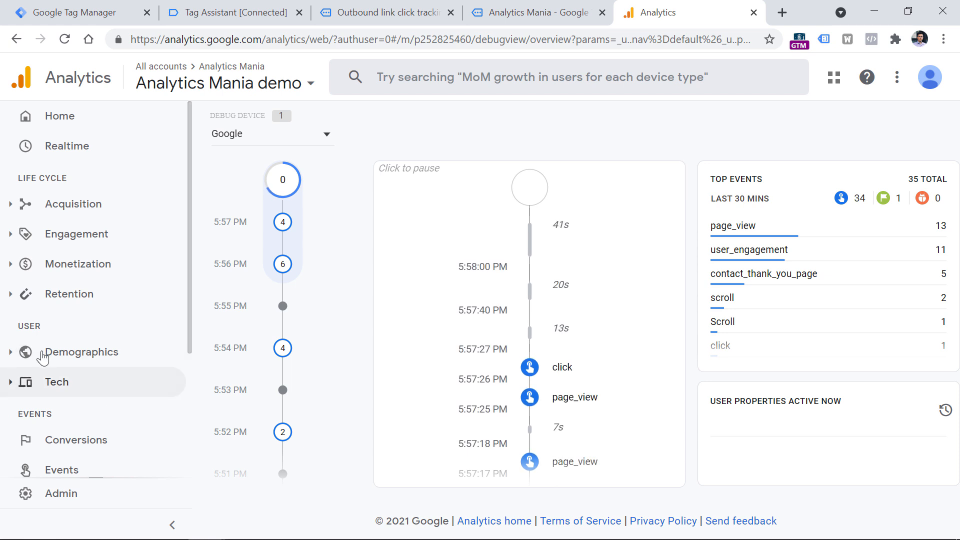
Start a new event modification for the GTM Sandbox website stream and name it "Proper name for the outbound click".
{"action": "scroll", "coordinate": [70, 300], "scroll_direction": "down", "scroll_amount": 4}
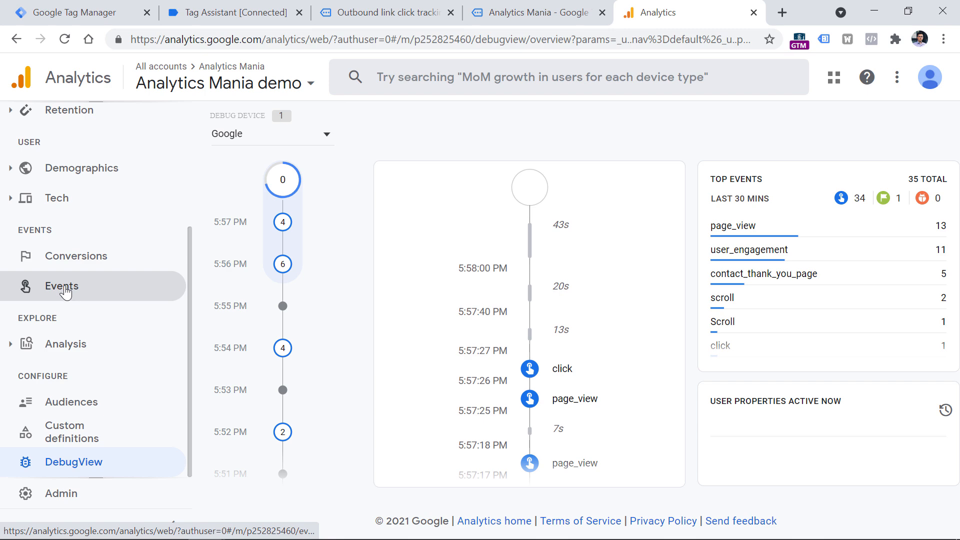
{"action": "left_click", "coordinate": [64, 288]}
{"action": "left_click", "coordinate": [793, 251]}
{"action": "left_click", "coordinate": [851, 145]}
{"action": "left_click", "coordinate": [334, 241]}
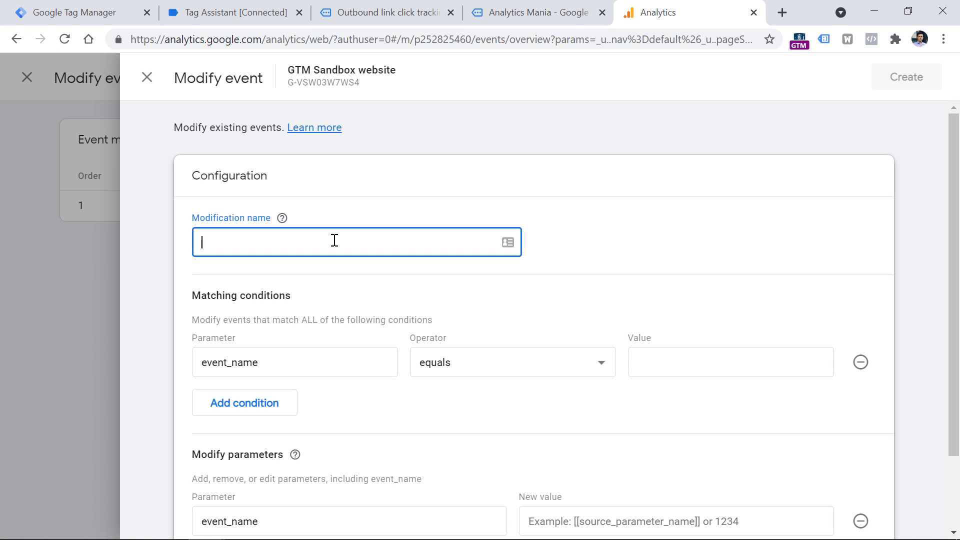
{"action": "type", "text": "Proper name for the oub"}
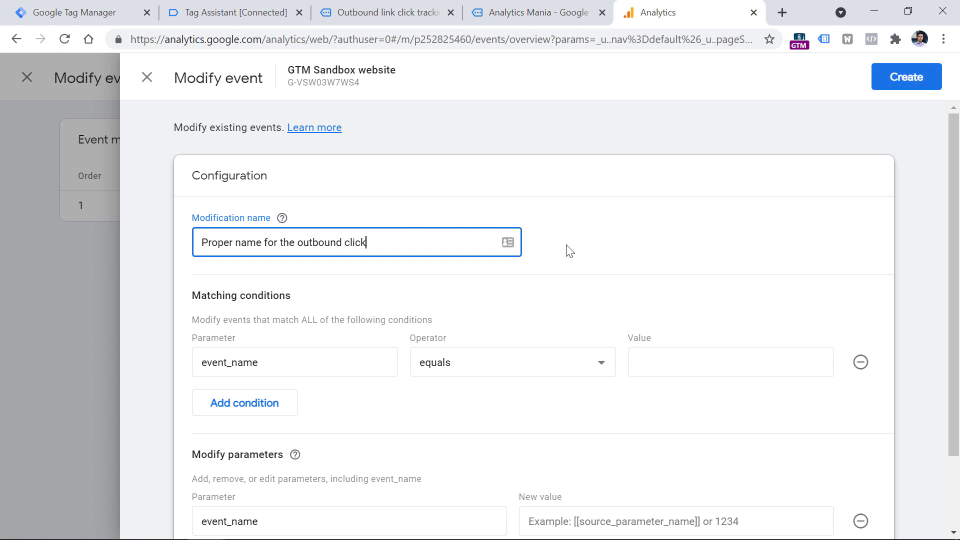
{"action": "left_click", "coordinate": [571, 246]}
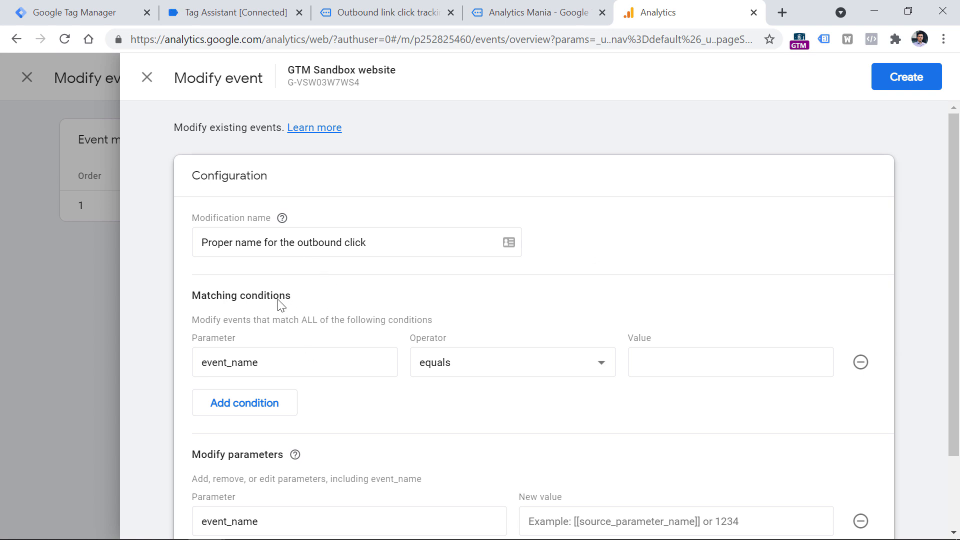
Set the modification's matching conditions to event_name equals click and outbound equals true.
{"action": "left_click", "coordinate": [666, 361]}
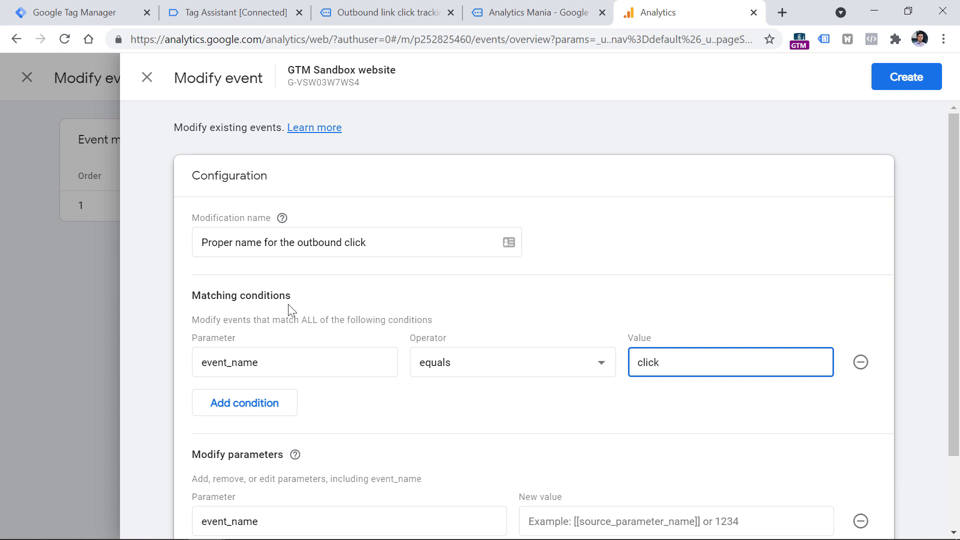
{"action": "left_click", "coordinate": [246, 406]}
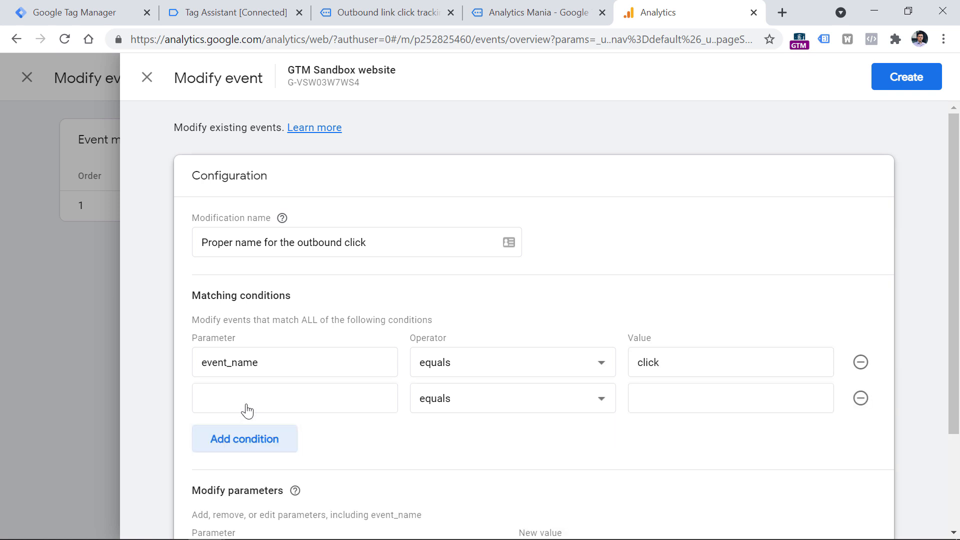
{"action": "left_click", "coordinate": [253, 395]}
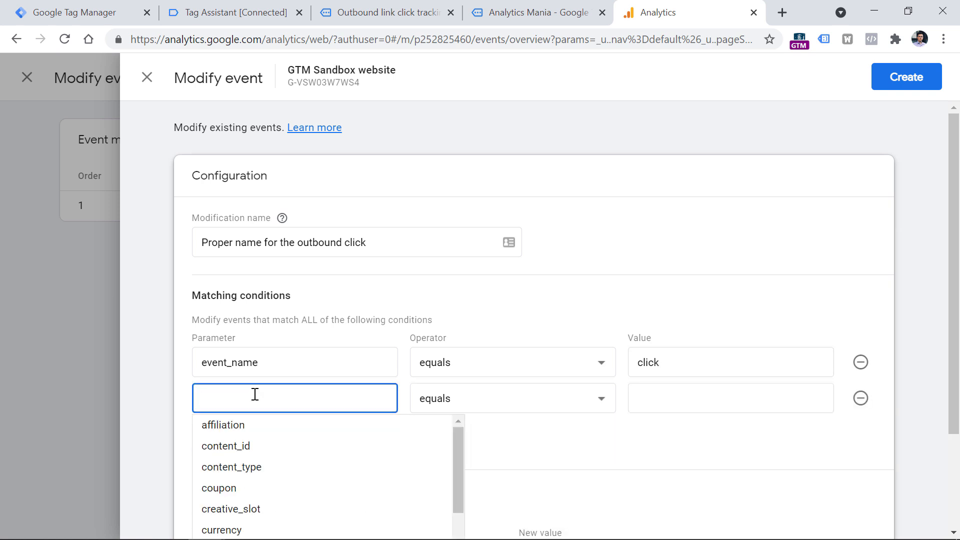
{"action": "type", "text": "outbound"}
{"action": "left_click", "coordinate": [700, 391]}
{"action": "type", "text": "true"}
{"action": "left_click", "coordinate": [675, 365]}
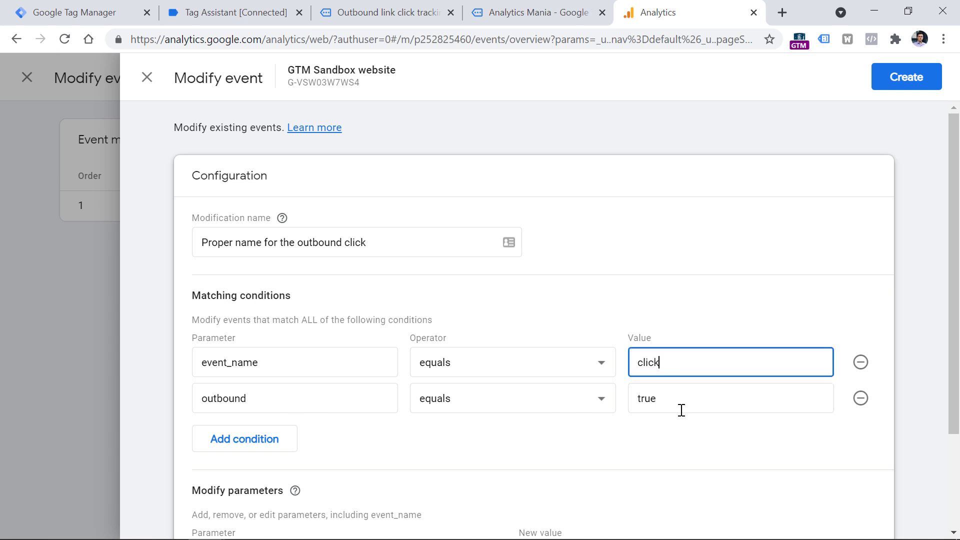
Set the new value of the event_name parameter to outbound_click in the event modification.
{"action": "scroll", "coordinate": [451, 375], "scroll_direction": "down", "scroll_amount": 3}
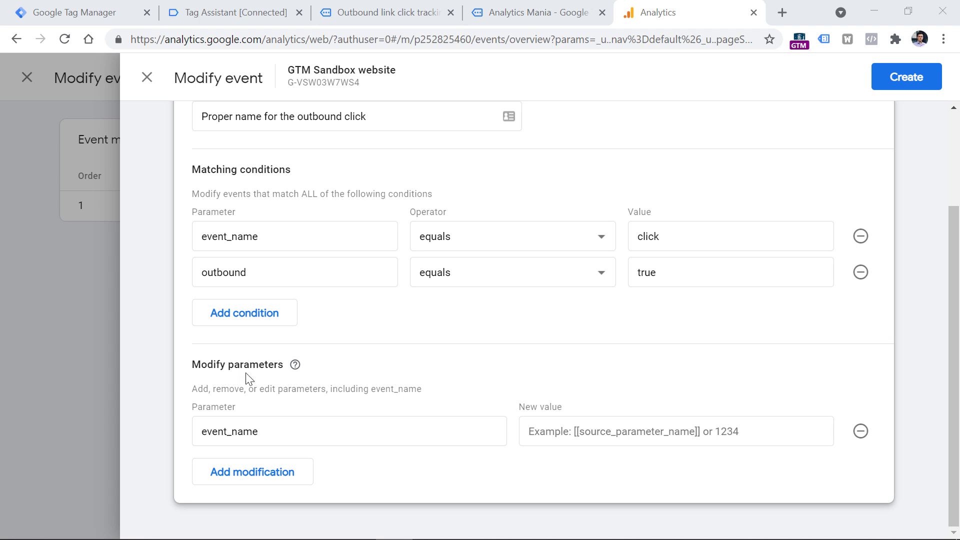
{"action": "left_click", "coordinate": [628, 434]}
{"action": "type", "text": "outbound_click"}
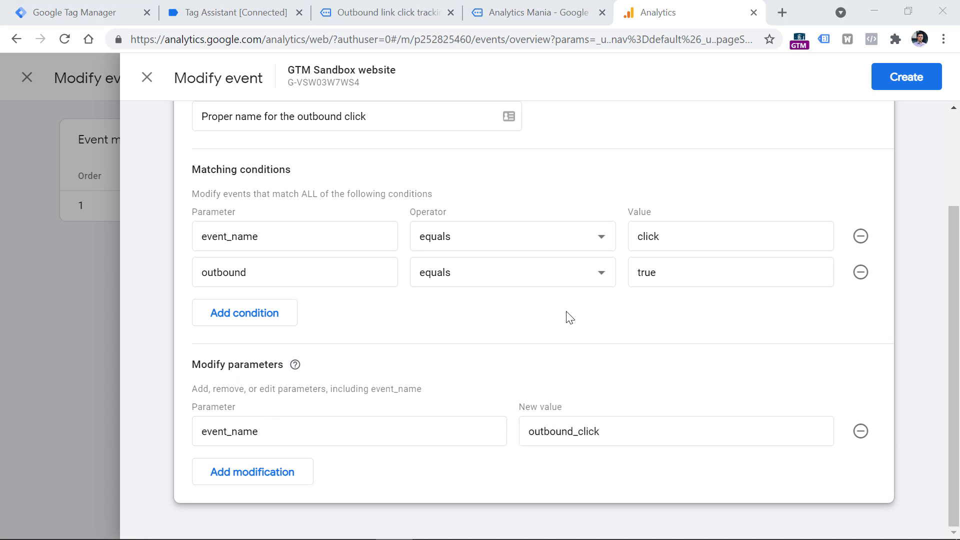
{"action": "left_click", "coordinate": [633, 431]}
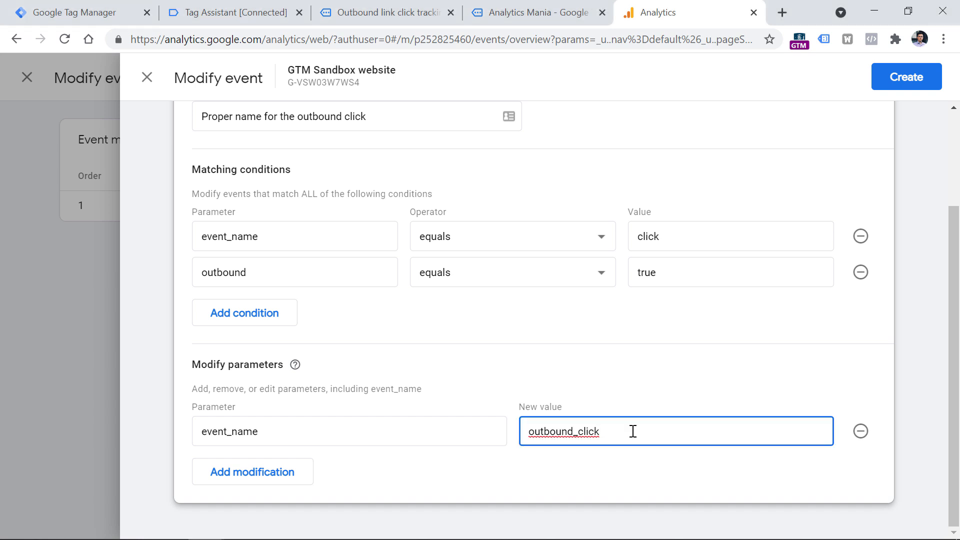
{"action": "left_click_drag", "start_coordinate": [623, 436], "coordinate": [521, 434]}
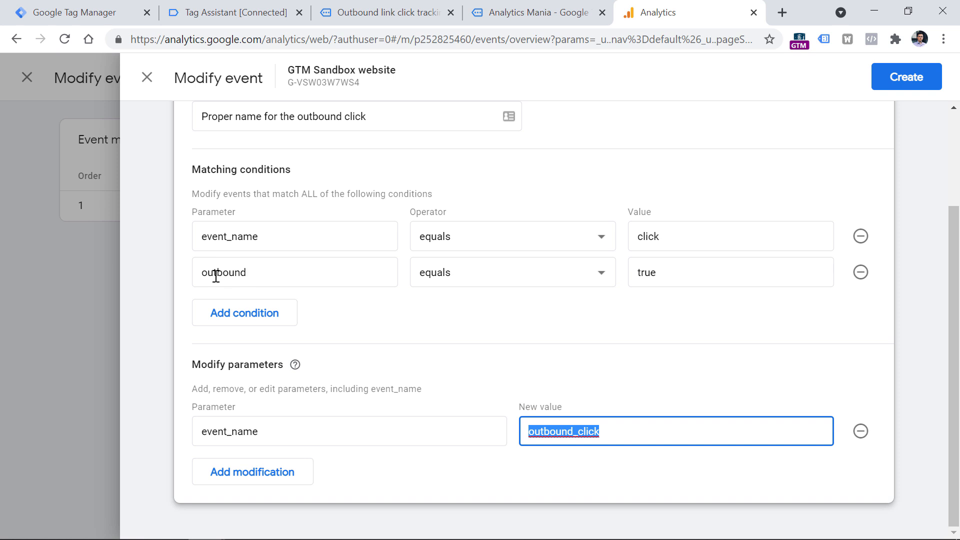
Add an outbound parameter modification with an empty new value, create the event modification, and close the modifications list.
{"action": "left_click", "coordinate": [255, 479]}
{"action": "left_click", "coordinate": [245, 465]}
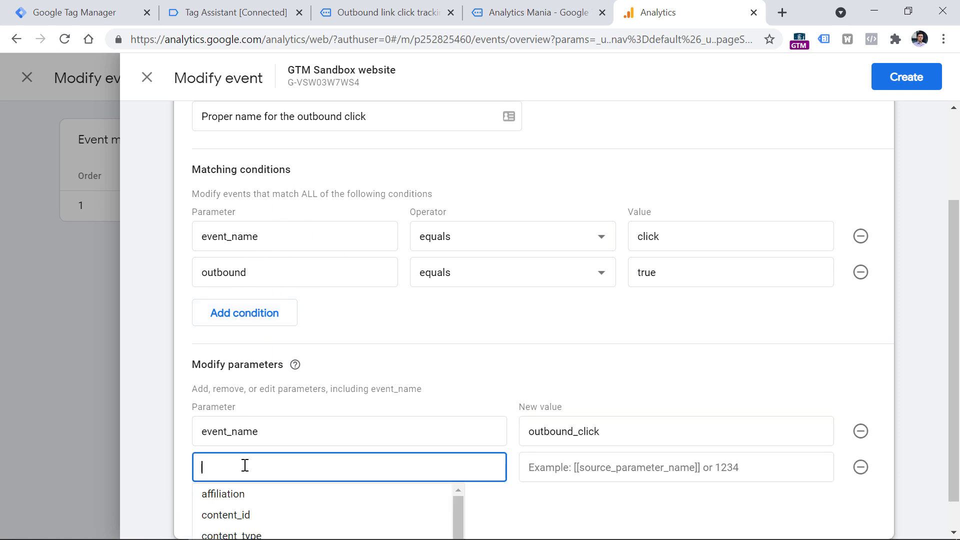
{"action": "type", "text": "outbound"}
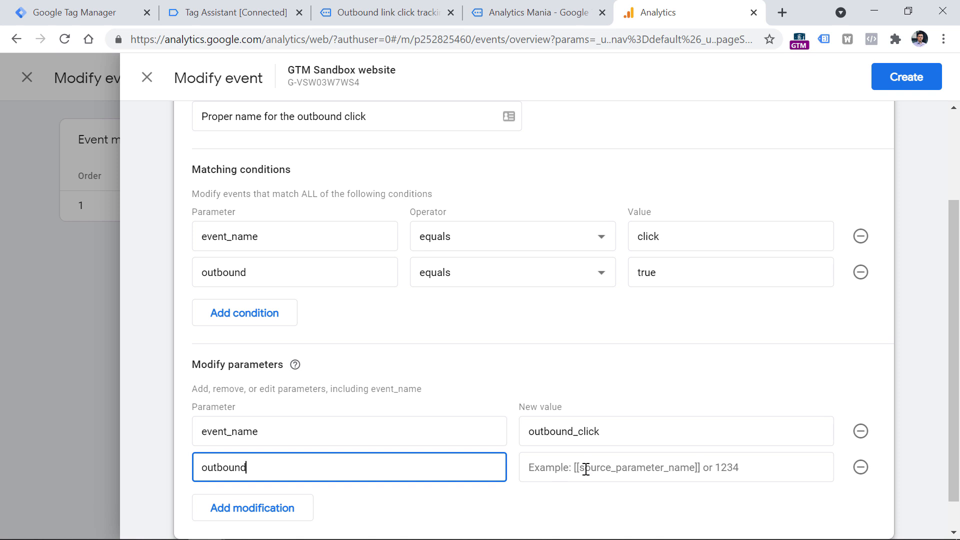
{"action": "left_click", "coordinate": [908, 78]}
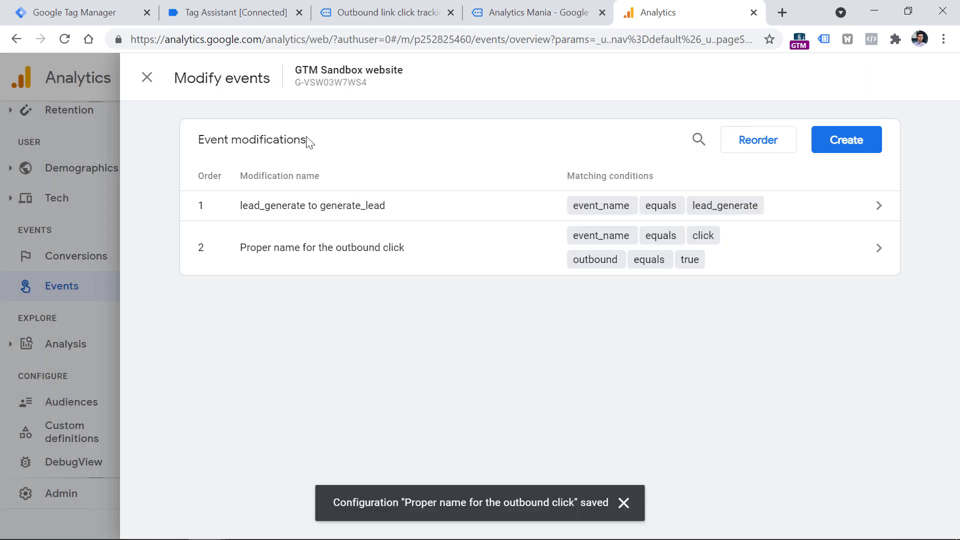
{"action": "left_click", "coordinate": [147, 78]}
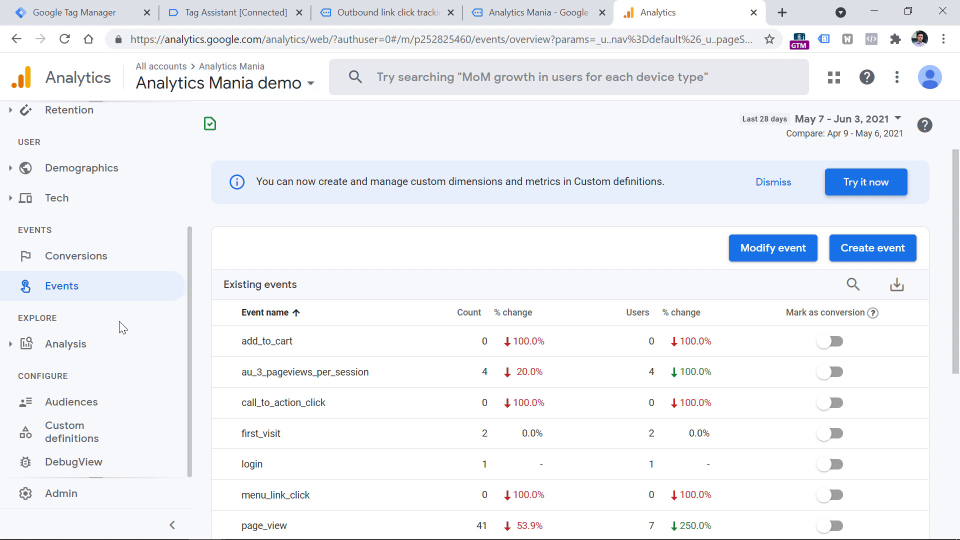
Open DebugView, close the earlier Analytics Mania page, and trigger the outbound link on the shop's "Outbound link click tracking" post before returning to DebugView.
{"action": "left_click", "coordinate": [75, 469]}
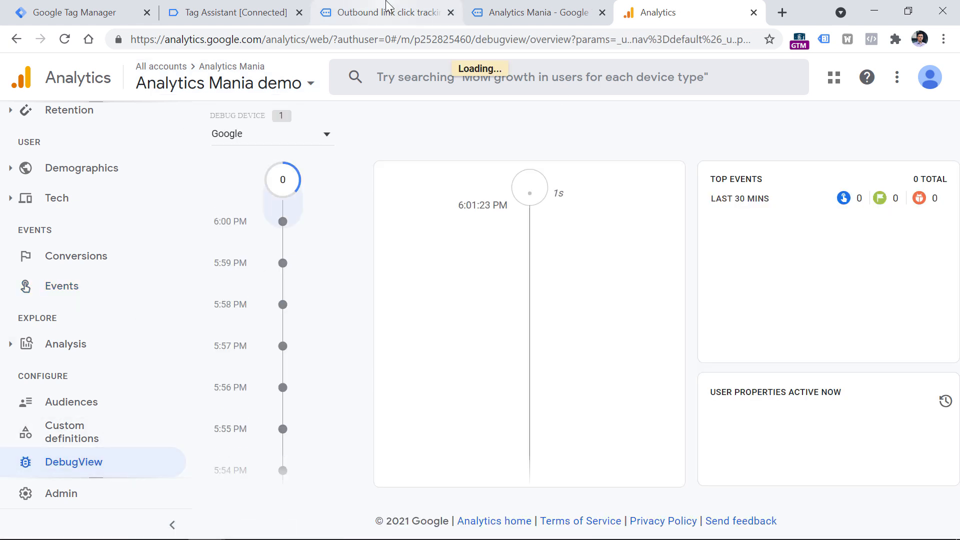
{"action": "left_click", "coordinate": [382, 10]}
{"action": "left_click", "coordinate": [602, 12]}
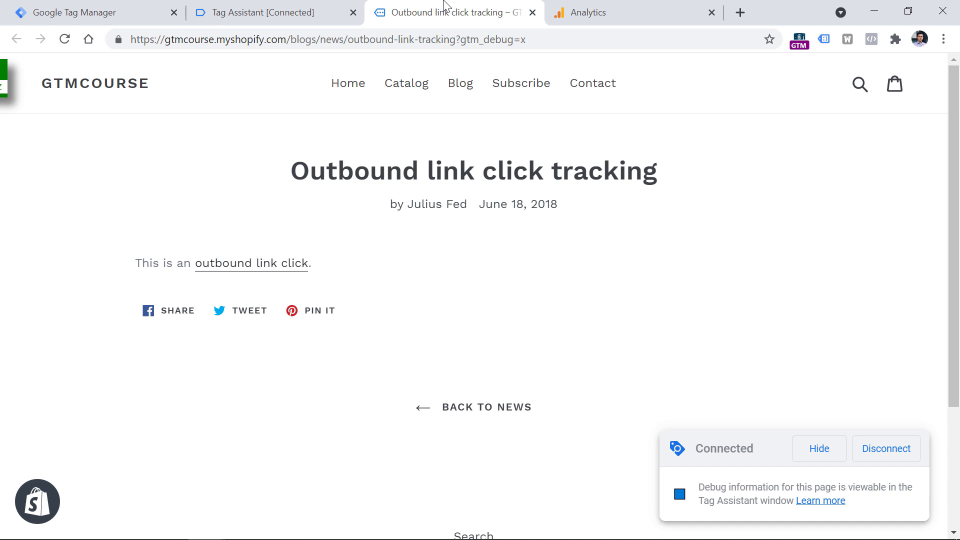
{"action": "left_click", "coordinate": [248, 266]}
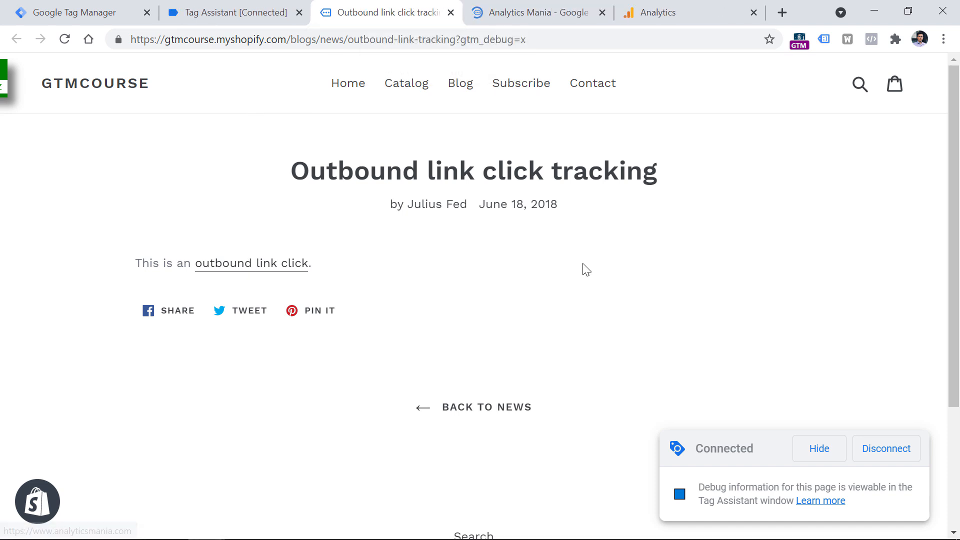
{"action": "left_click", "coordinate": [686, 6]}
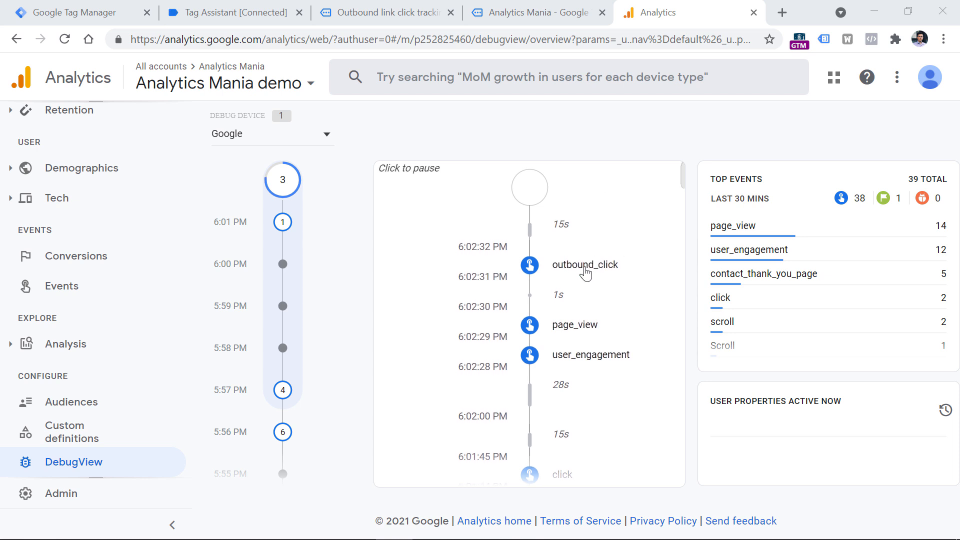
Examine the parameters of the outbound_click event in DebugView, checking for the outbound parameter, and close the event details.
{"action": "left_click", "coordinate": [585, 270]}
{"action": "scroll", "coordinate": [682, 360], "scroll_direction": "down", "scroll_amount": 5}
{"action": "scroll", "coordinate": [681, 360], "scroll_direction": "up", "scroll_amount": 5}
{"action": "scroll", "coordinate": [678, 273], "scroll_direction": "down", "scroll_amount": 5}
{"action": "scroll", "coordinate": [678, 272], "scroll_direction": "up", "scroll_amount": 5}
{"action": "left_click", "coordinate": [659, 180]}
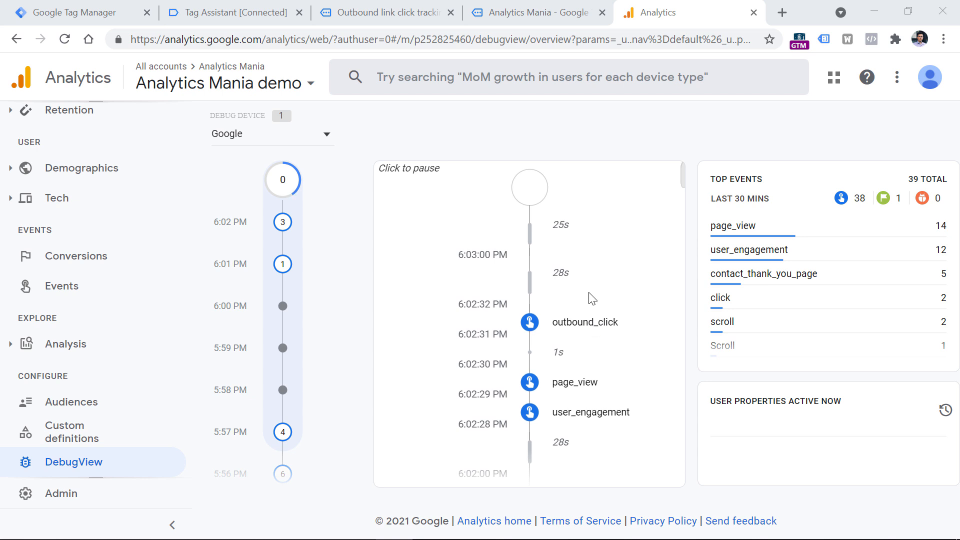
Revisit the shop's outbound link post, return to DebugView, and review the outbound_click event's link parameters.
{"action": "left_click", "coordinate": [367, 12]}
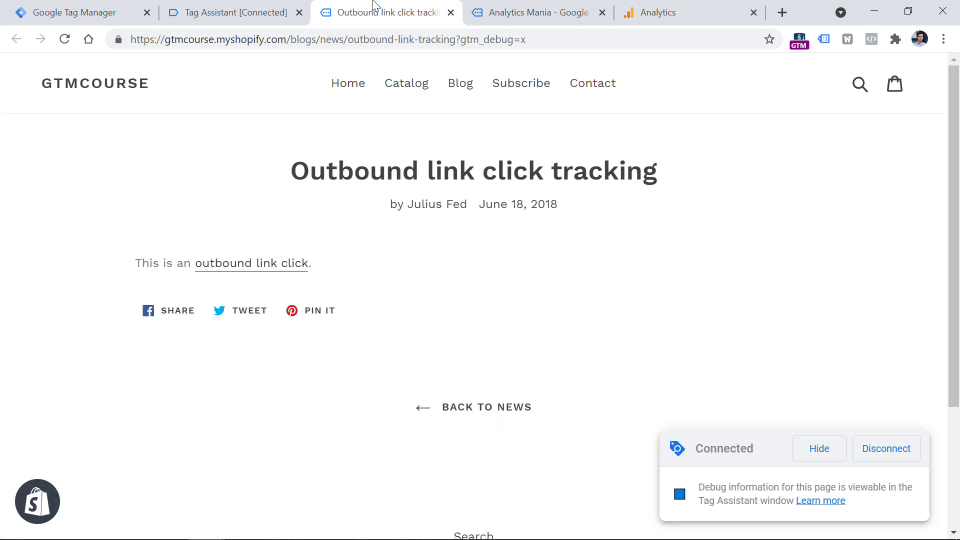
{"action": "key", "text": "ctrl+Tab"}
{"action": "key", "text": "ctrl+Tab"}
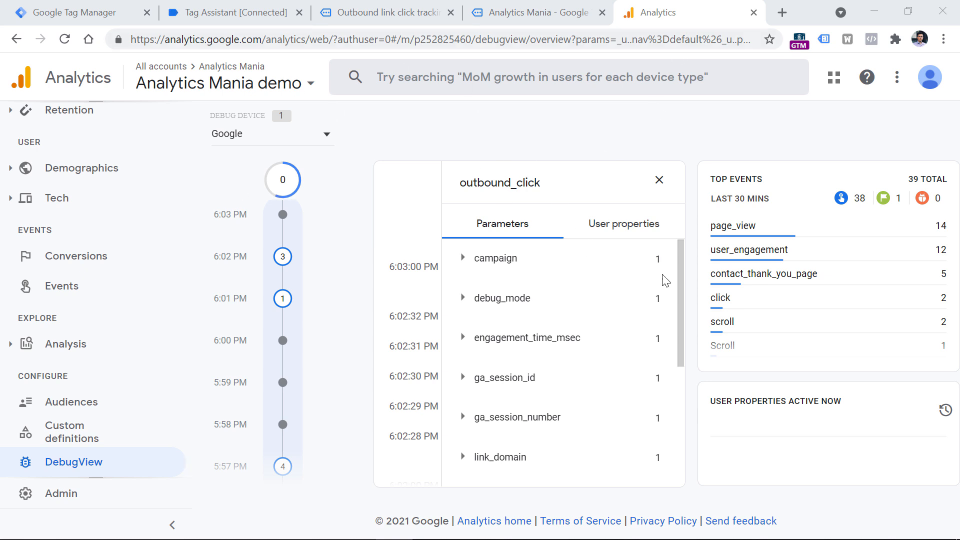
{"action": "scroll", "coordinate": [677, 313], "scroll_direction": "down", "scroll_amount": 3}
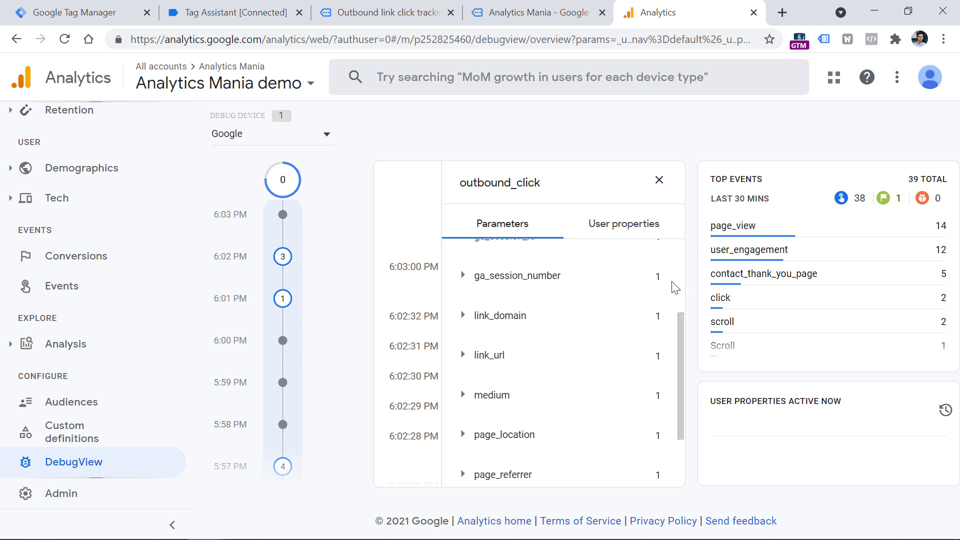
Duplicate the Analytics DebugView browser tab and switch to the copy.
{"action": "right_click", "coordinate": [651, 5]}
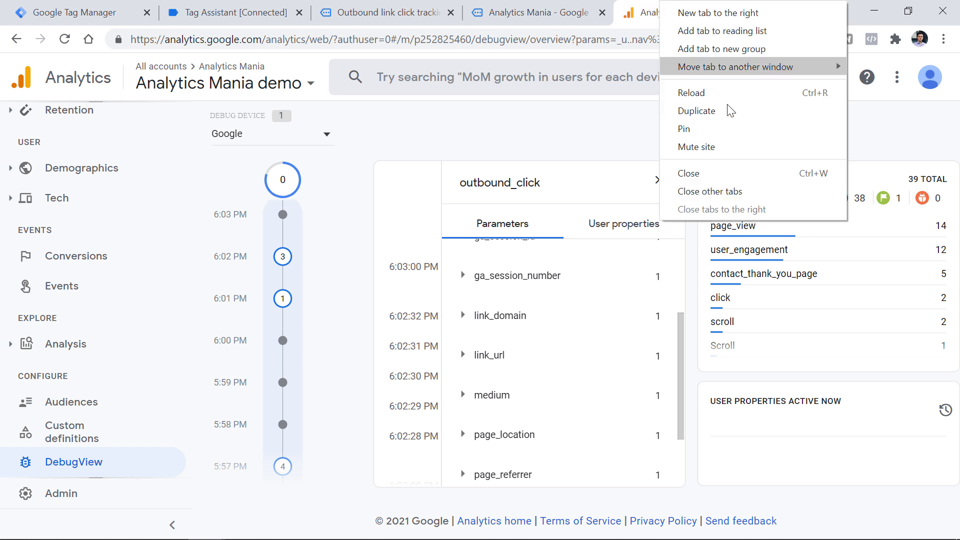
{"action": "left_click", "coordinate": [710, 111]}
{"action": "left_click", "coordinate": [583, 6]}
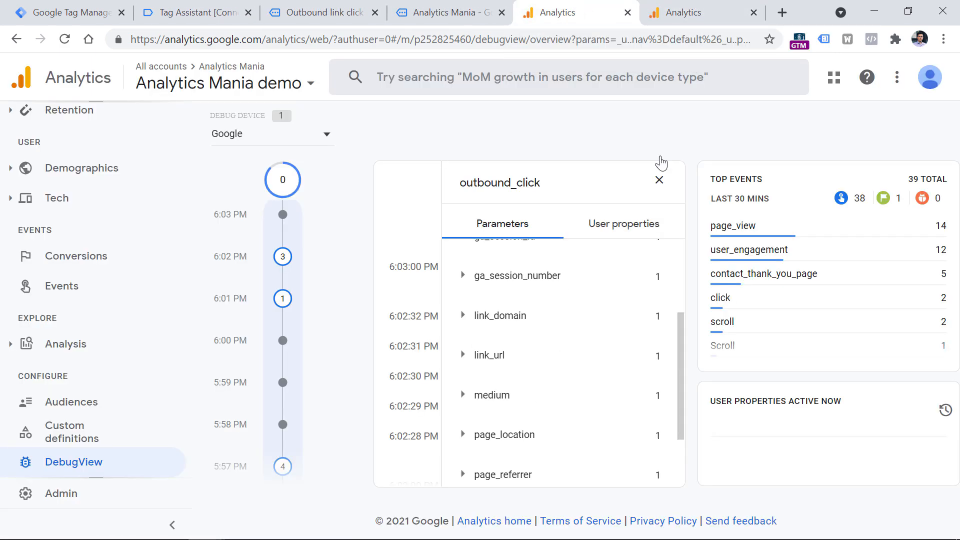
{"action": "left_click", "coordinate": [703, 11]}
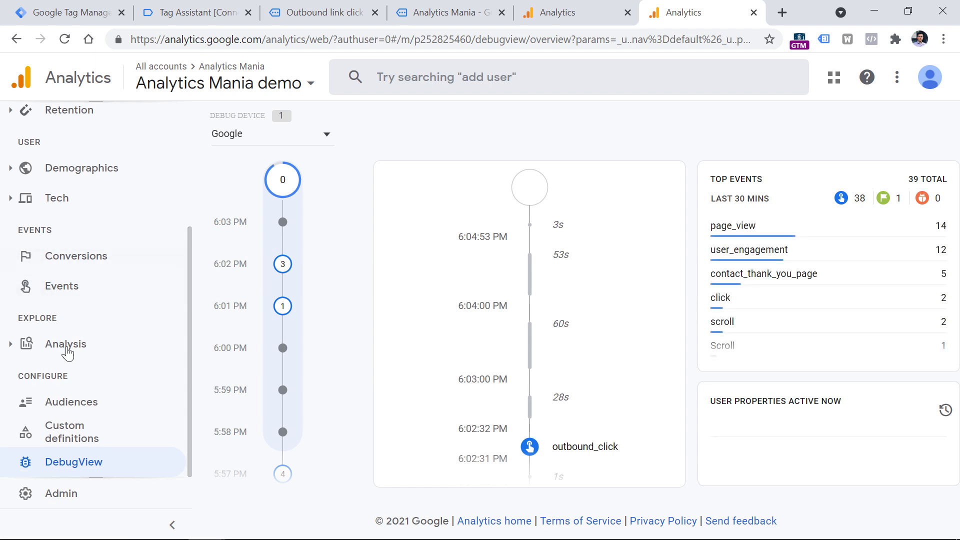
Open the "Proper name for the outbound click" event modification for editing in the duplicated Analytics page.
{"action": "left_click", "coordinate": [73, 284]}
{"action": "left_click", "coordinate": [765, 241]}
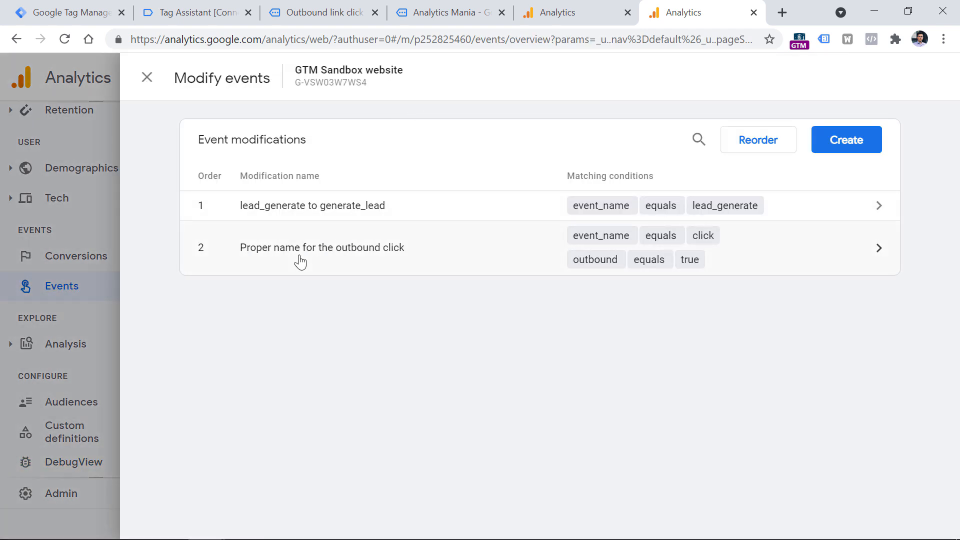
{"action": "left_click", "coordinate": [328, 253]}
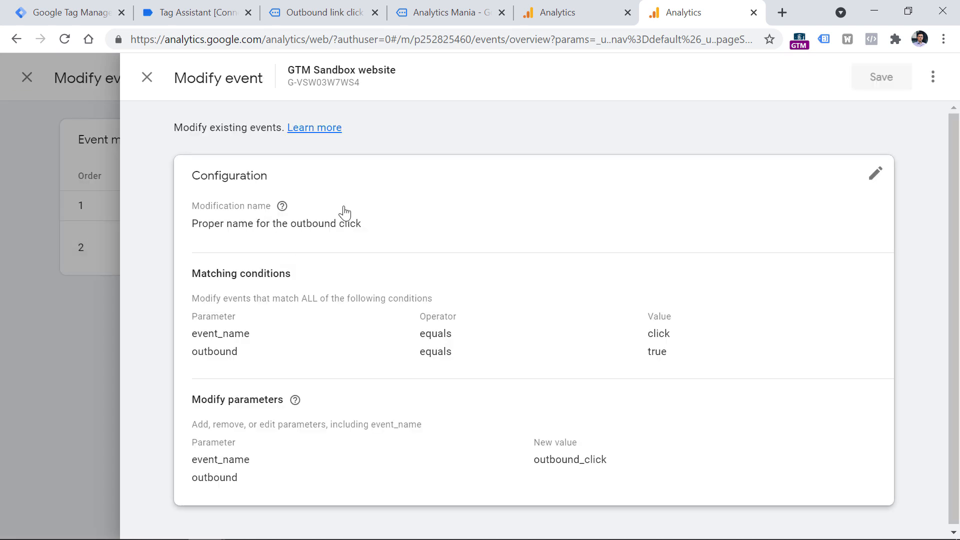
{"action": "scroll", "coordinate": [443, 273], "scroll_direction": "down", "scroll_amount": 3}
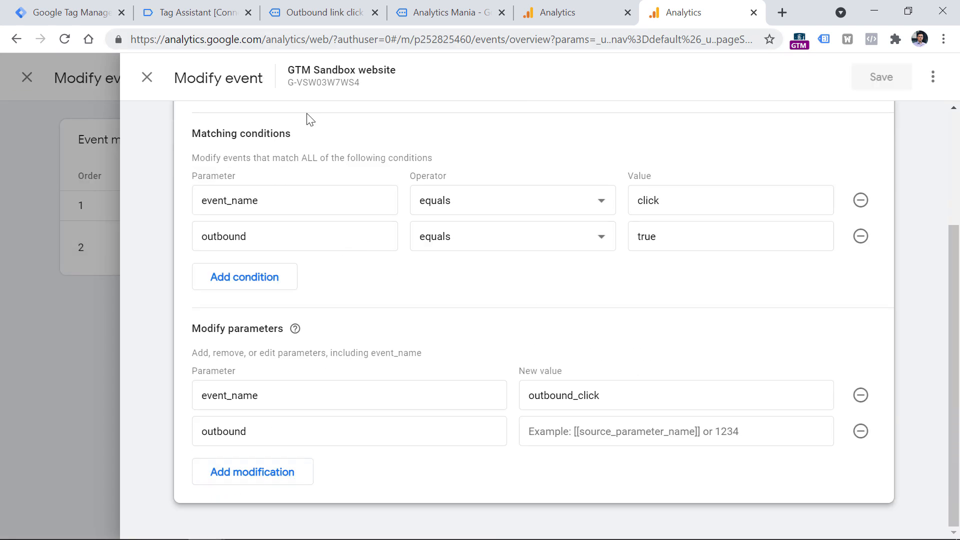
Add another parameter modification for element_url to the outbound click event modification.
{"action": "left_click", "coordinate": [255, 468]}
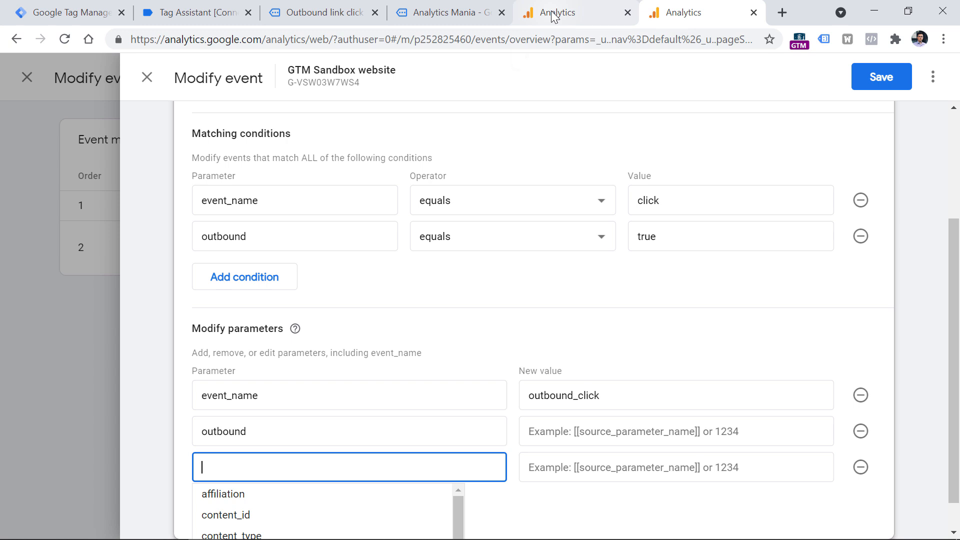
{"action": "type", "text": "k"}
{"action": "key", "text": "BackSpace"}
{"action": "type", "text": "element_url"}
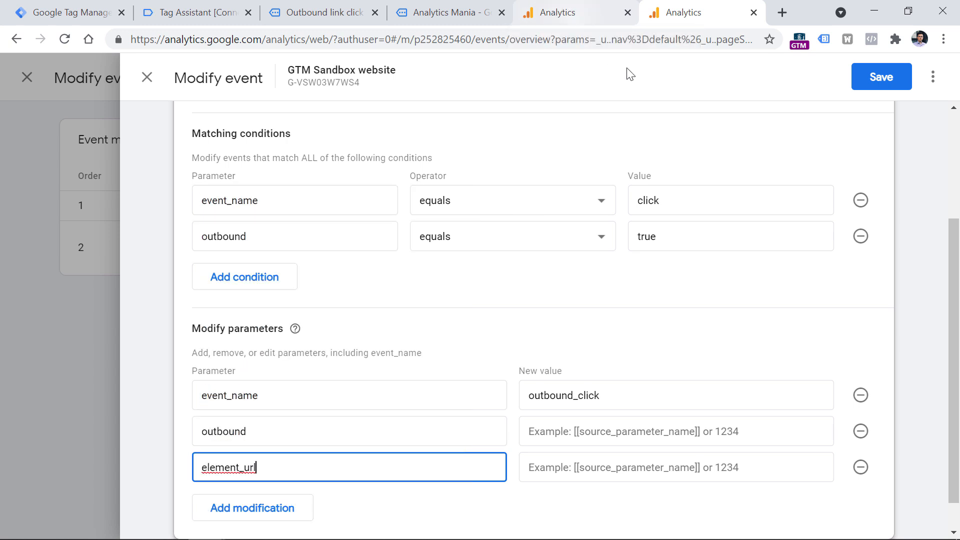
{"action": "left_click", "coordinate": [567, 466]}
{"action": "type", "text": "test"}
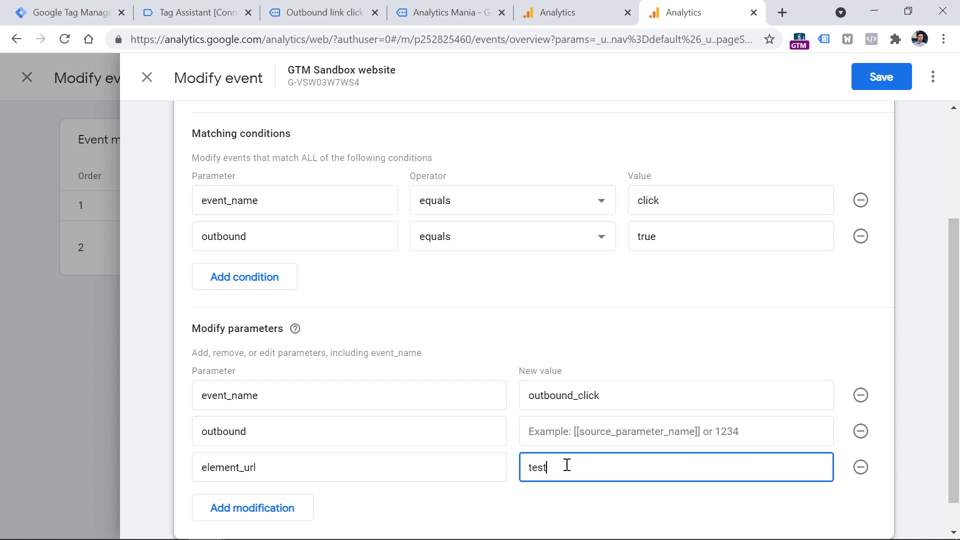
{"action": "key", "text": "BackSpace"}
{"action": "key", "text": "BackSpace"}
{"action": "key", "text": "BackSpace"}
{"action": "key", "text": "BackSpace"}
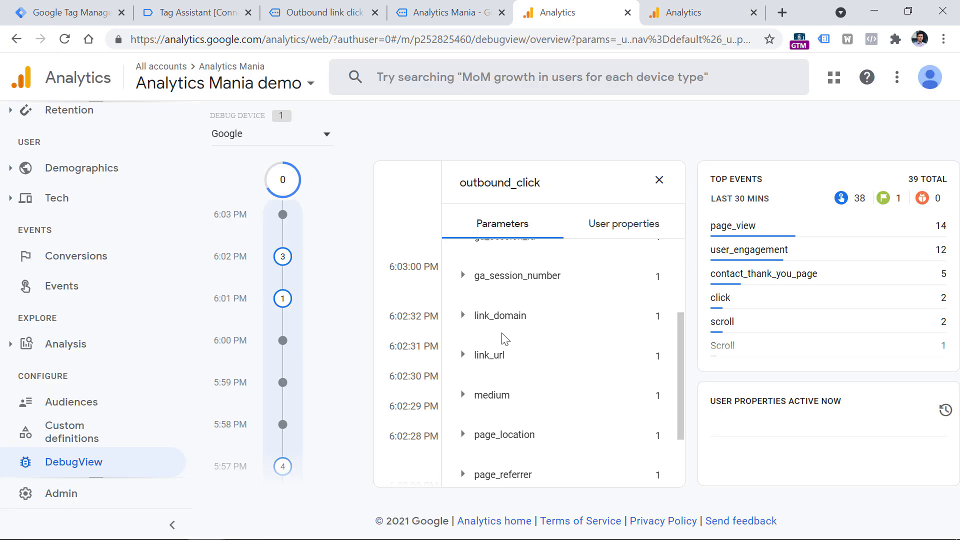
Check the link_url parameter name in DebugView, then set the element_url parameter's new value to [[link_url]] in the event modification.
{"action": "left_click_drag", "start_coordinate": [507, 356], "coordinate": [473, 355]}
{"action": "left_click", "coordinate": [664, 7]}
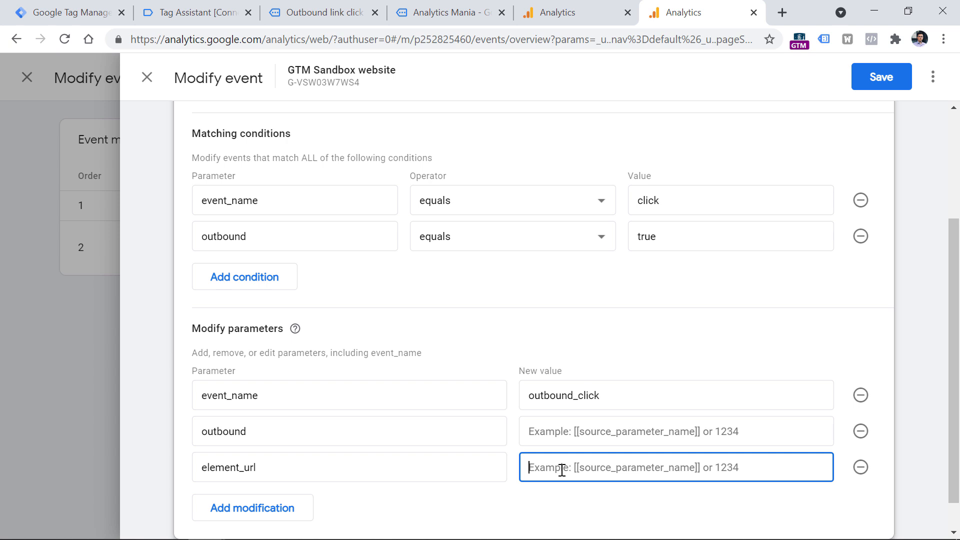
{"action": "type", "text": "[[link_url]]"}
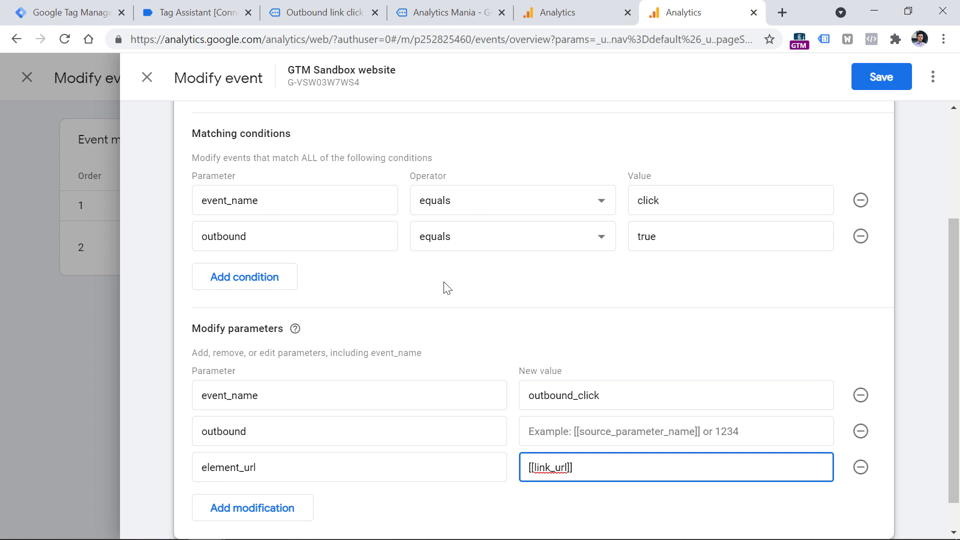
{"action": "double_click", "coordinate": [548, 469]}
{"action": "left_click", "coordinate": [621, 299]}
{"action": "scroll", "coordinate": [621, 299], "scroll_direction": "down", "scroll_amount": 1}
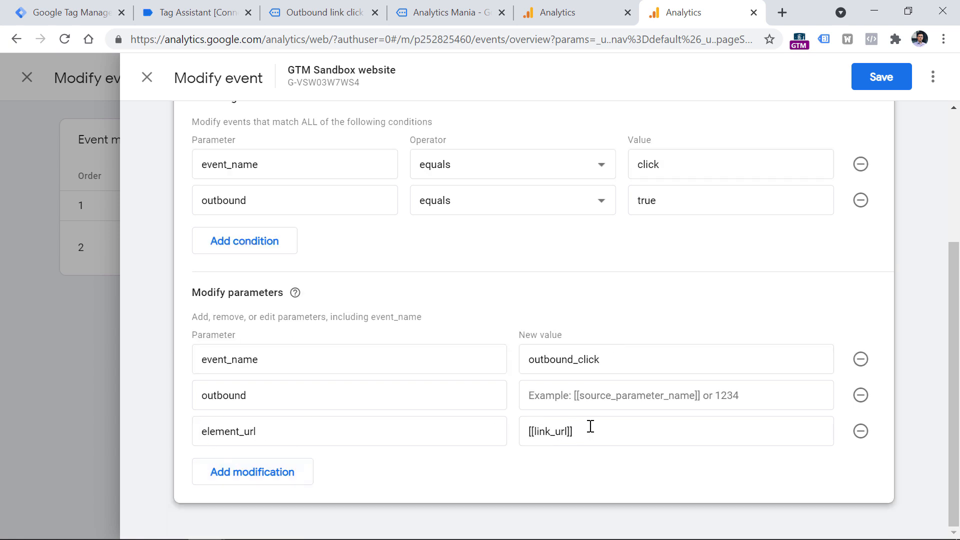
{"action": "triple_click", "coordinate": [568, 433]}
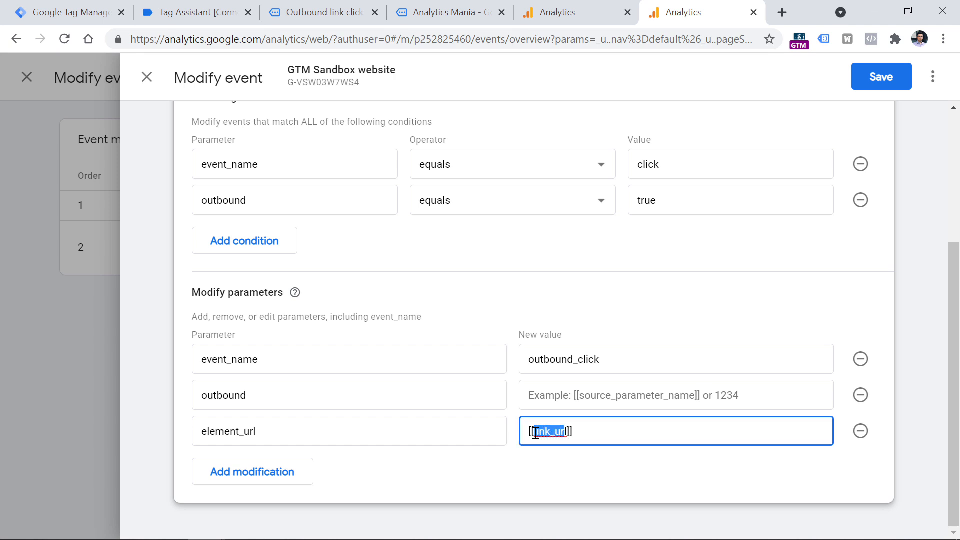
Add a link_url parameter modification with an empty new value and save the outbound click event modification.
{"action": "left_click", "coordinate": [261, 478]}
{"action": "left_click", "coordinate": [261, 465]}
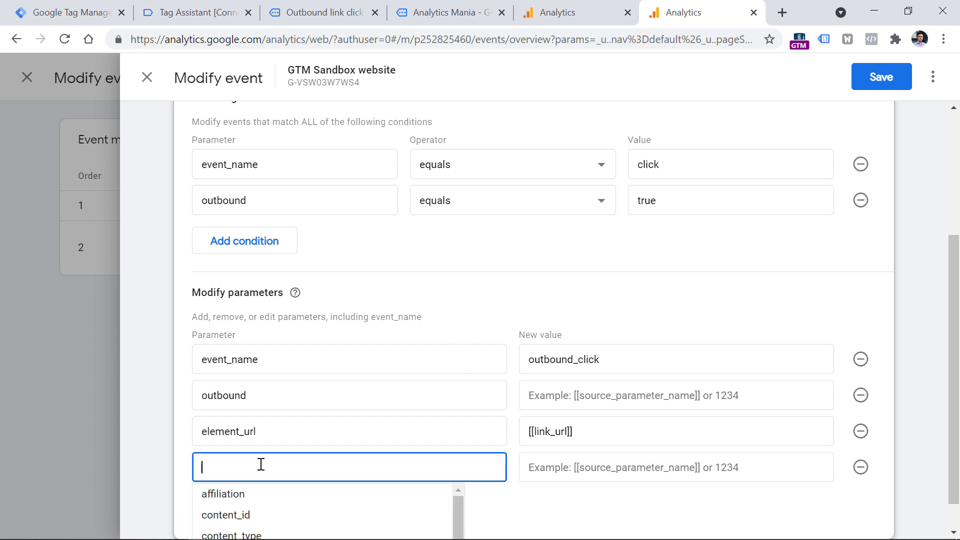
{"action": "type", "text": "link_url"}
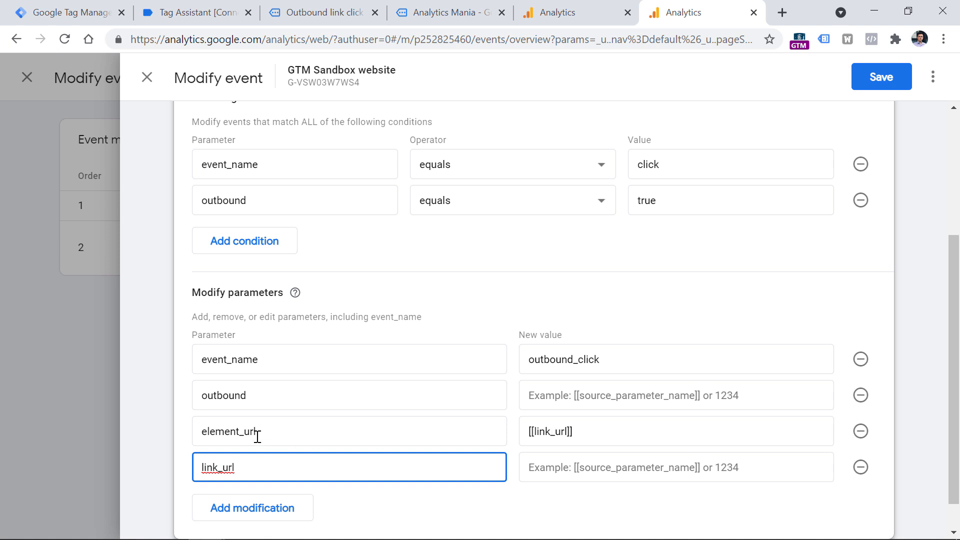
{"action": "left_click", "coordinate": [883, 78]}
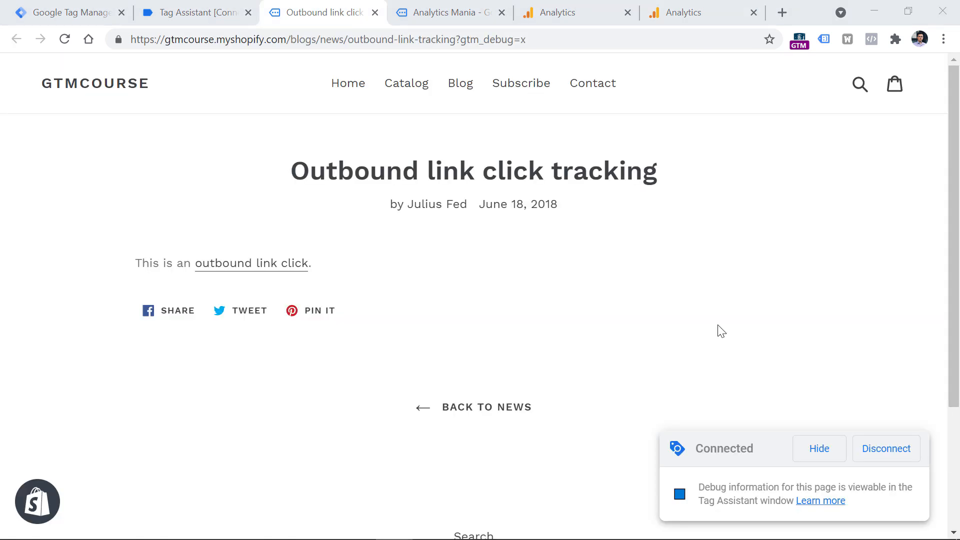
Open the outbound link from the shop's post in a new tab, return to DebugView, and close the old event's details.
{"action": "left_click", "coordinate": [252, 271], "text": "ctrl"}
{"action": "left_click", "coordinate": [536, 13]}
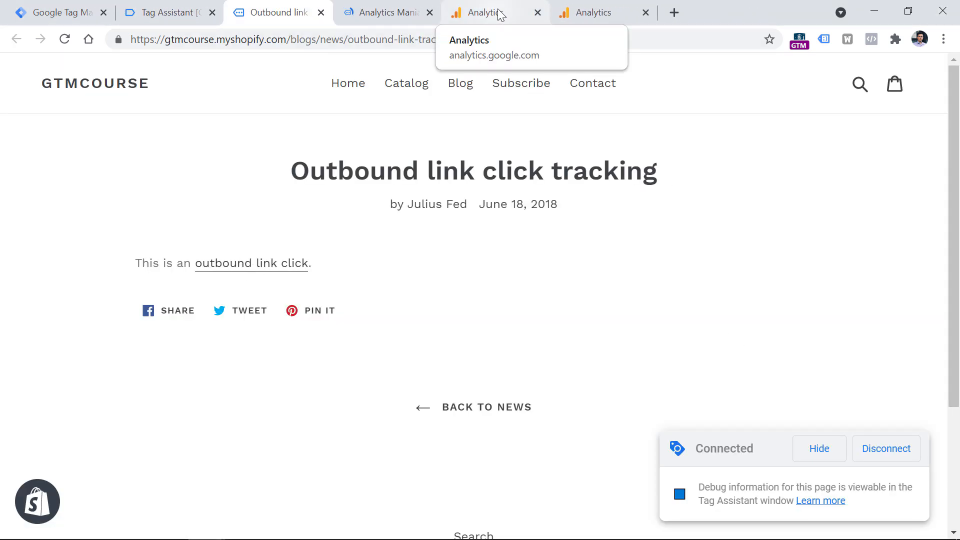
{"action": "left_click", "coordinate": [499, 13]}
{"action": "left_click", "coordinate": [659, 181]}
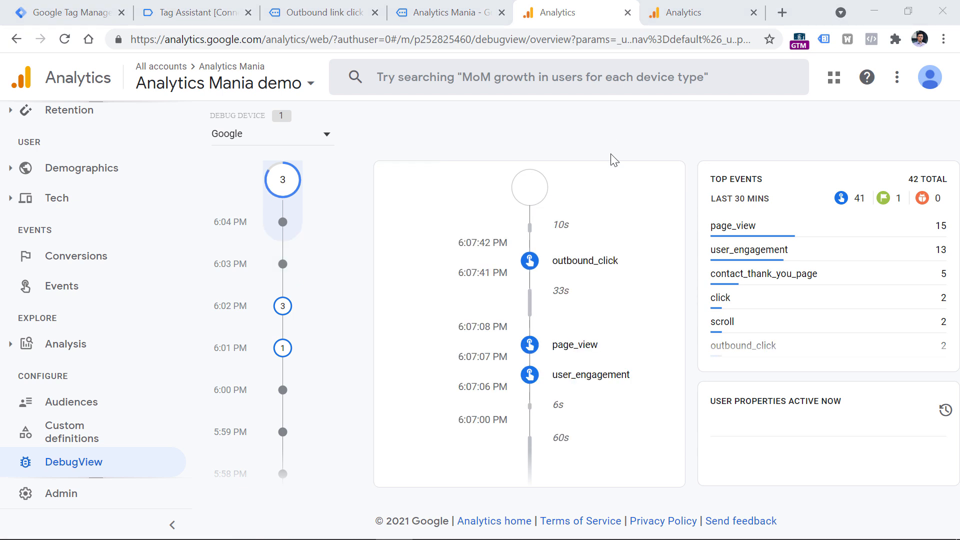
Open the latest outbound_click event in DebugView and examine its element_url value and remaining link parameters.
{"action": "left_click", "coordinate": [581, 269]}
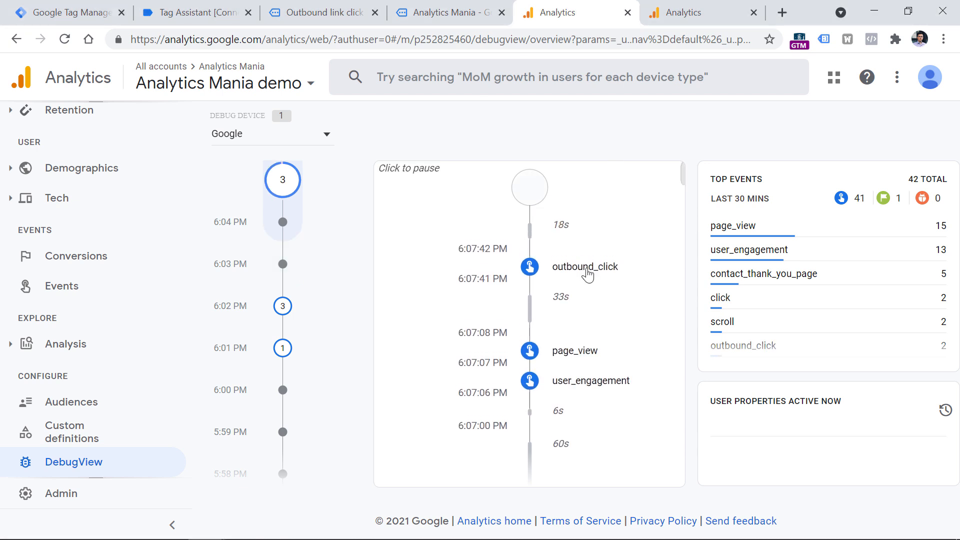
{"action": "left_click", "coordinate": [589, 270]}
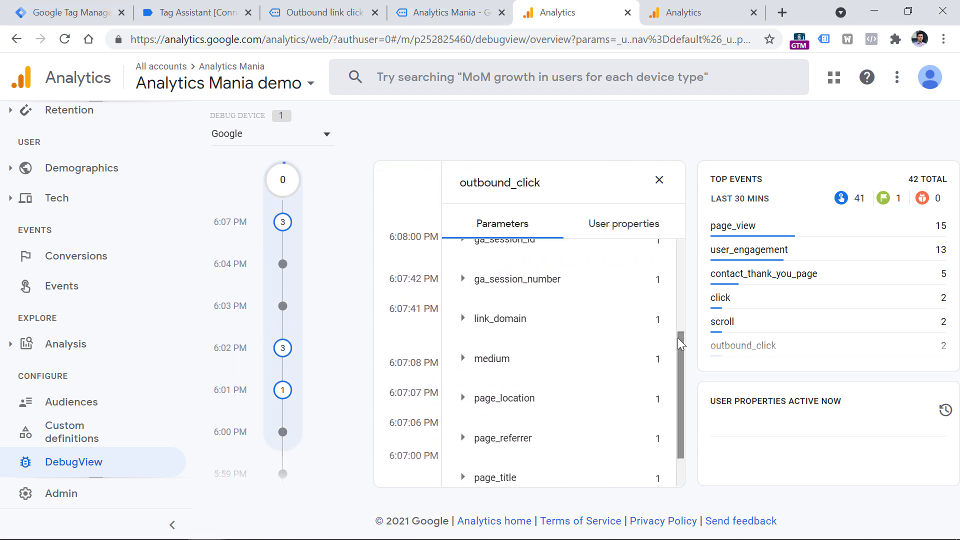
{"action": "left_click_drag", "start_coordinate": [681, 345], "coordinate": [678, 253]}
{"action": "left_click", "coordinate": [464, 307]}
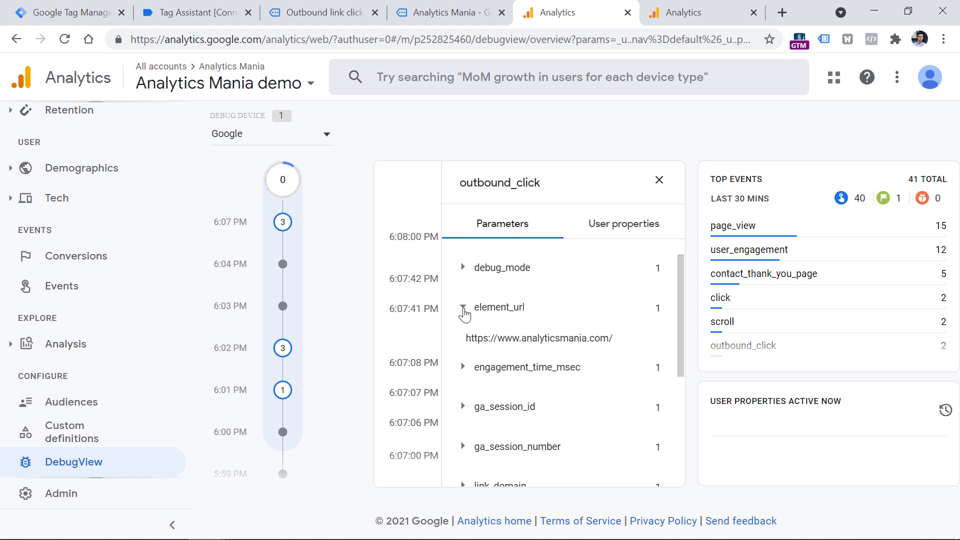
{"action": "left_click", "coordinate": [515, 308]}
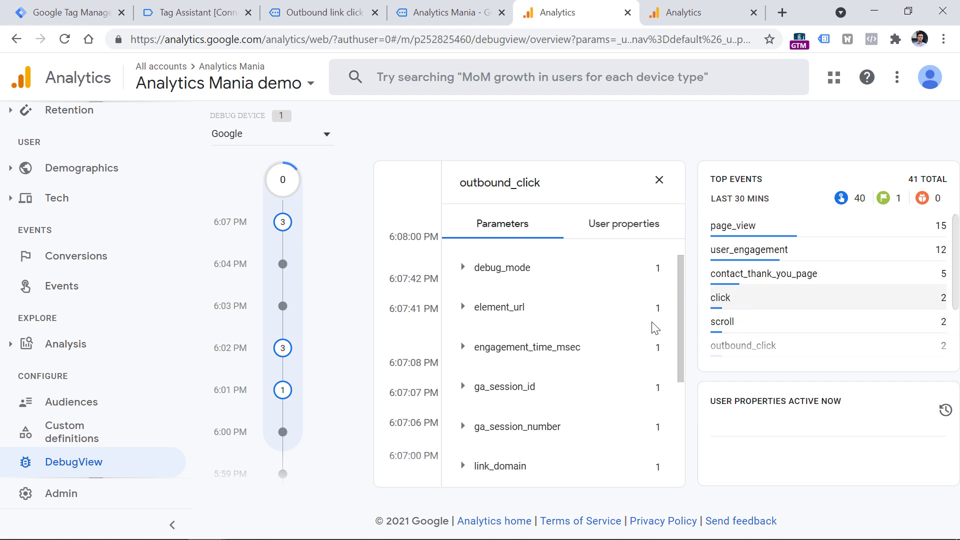
{"action": "left_click_drag", "start_coordinate": [680, 275], "coordinate": [683, 328]}
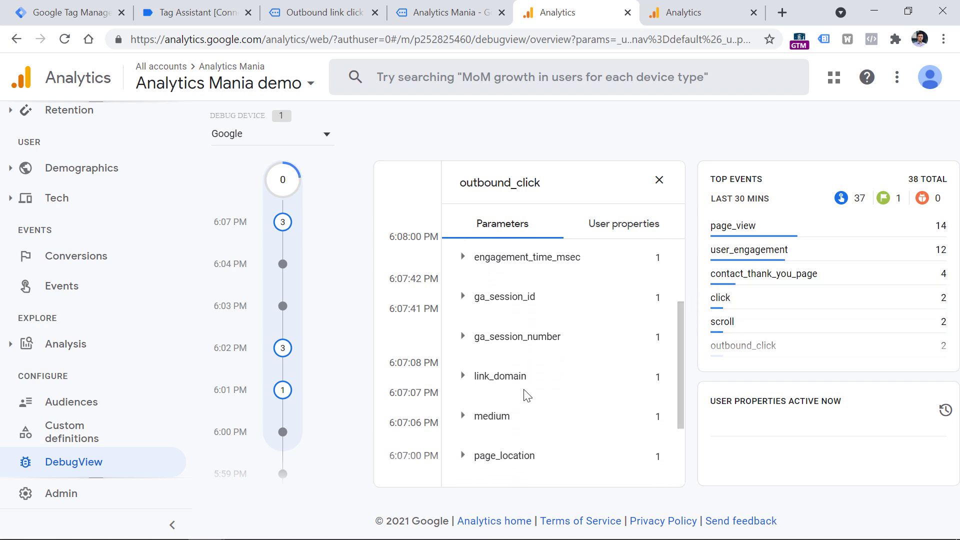